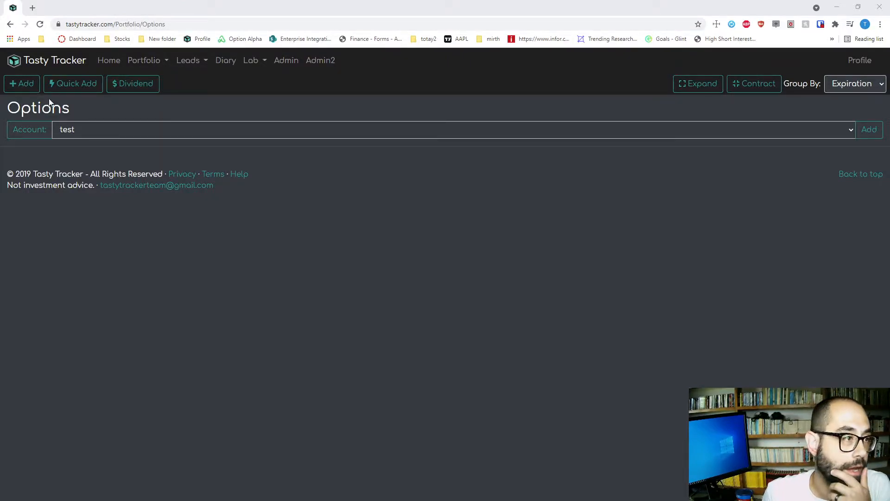
# Step: Start a new option position for security TEST with type Call Single, entered as a debit
pyautogui.click(24, 86)
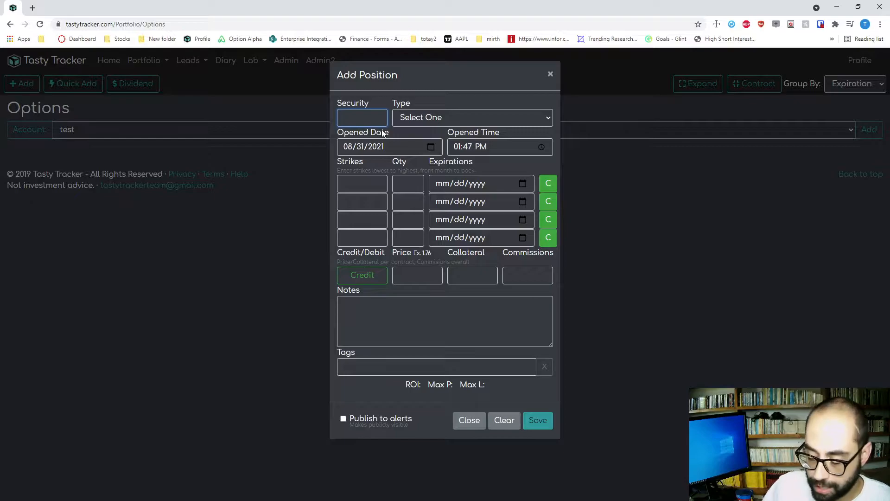
pyautogui.write('TEST')
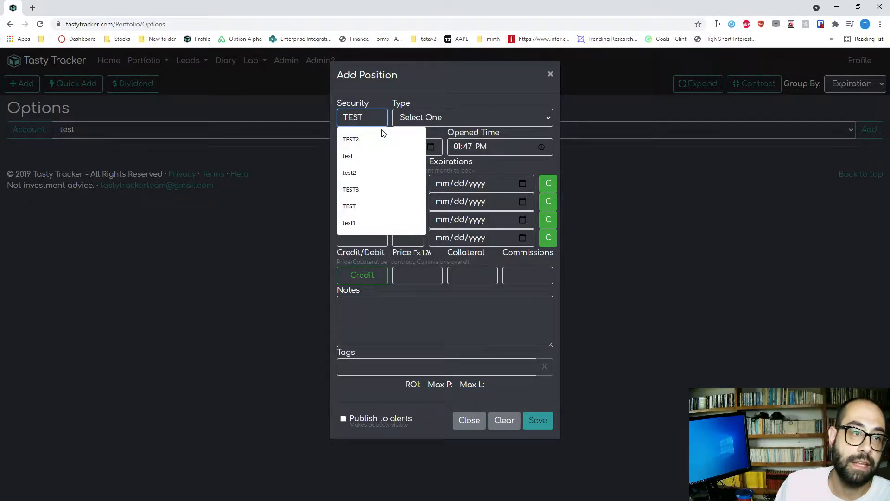
pyautogui.click(445, 121)
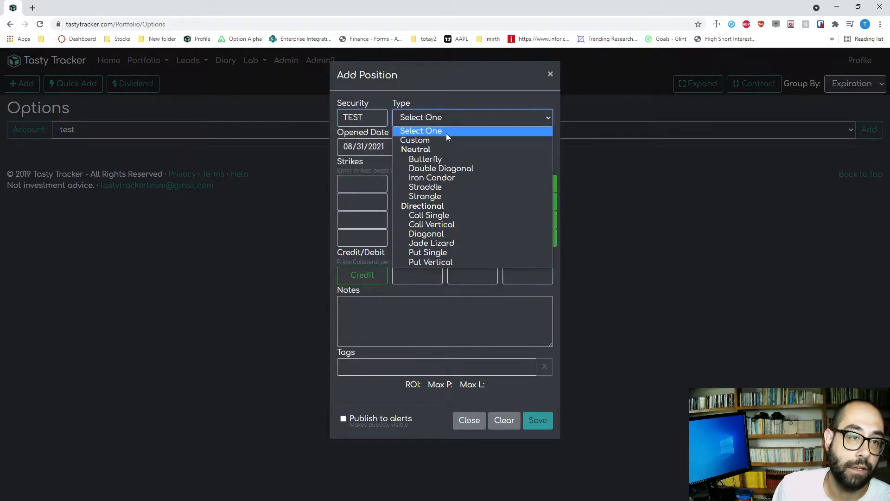
pyautogui.click(449, 216)
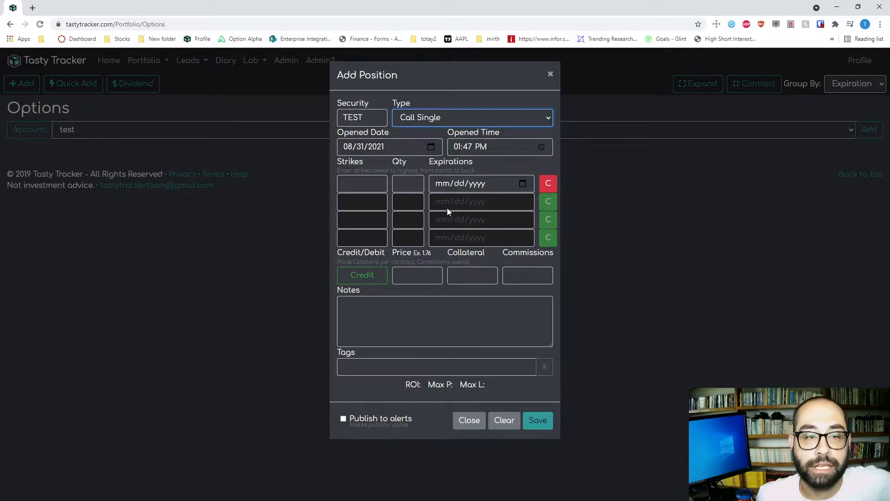
pyautogui.click(349, 280)
# Step: Set the new position's expiration date to 01/01/2022
pyautogui.click(522, 183)
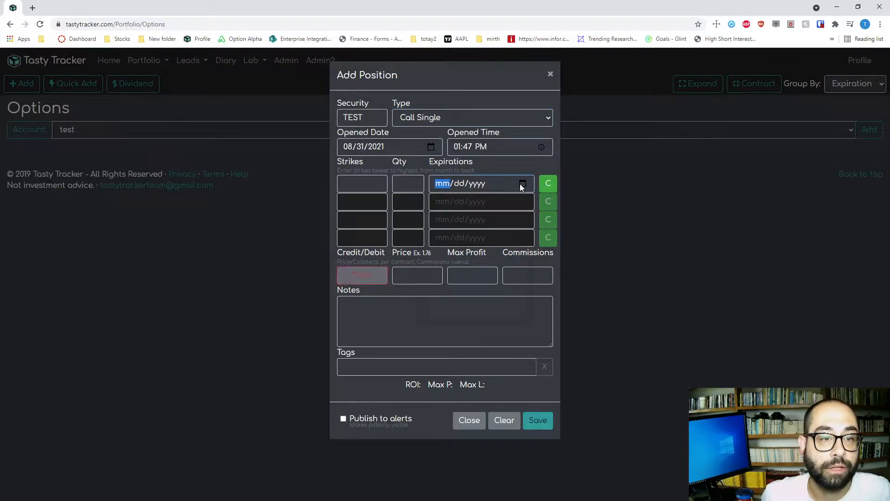
pyautogui.click(465, 206)
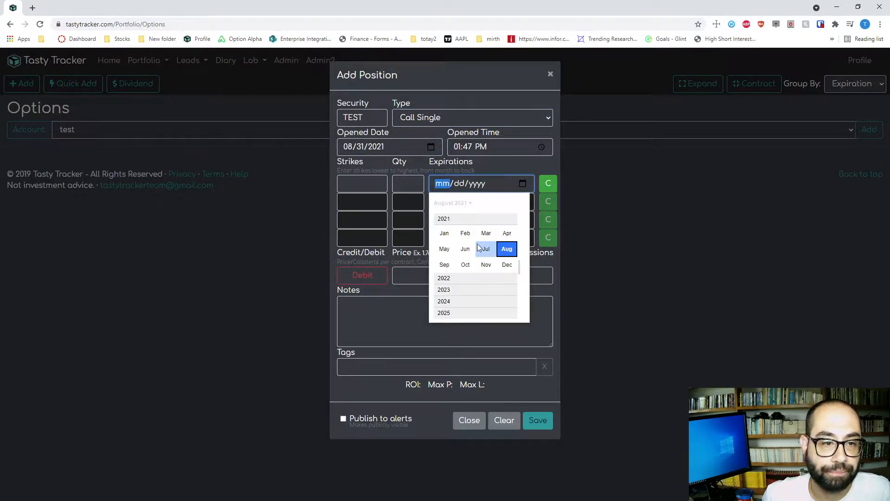
pyautogui.click(460, 279)
pyautogui.click(444, 233)
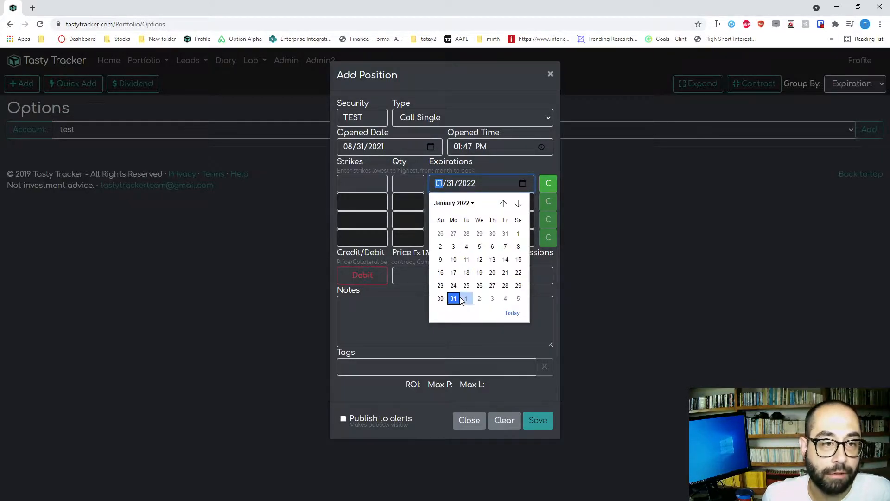
pyautogui.click(519, 233)
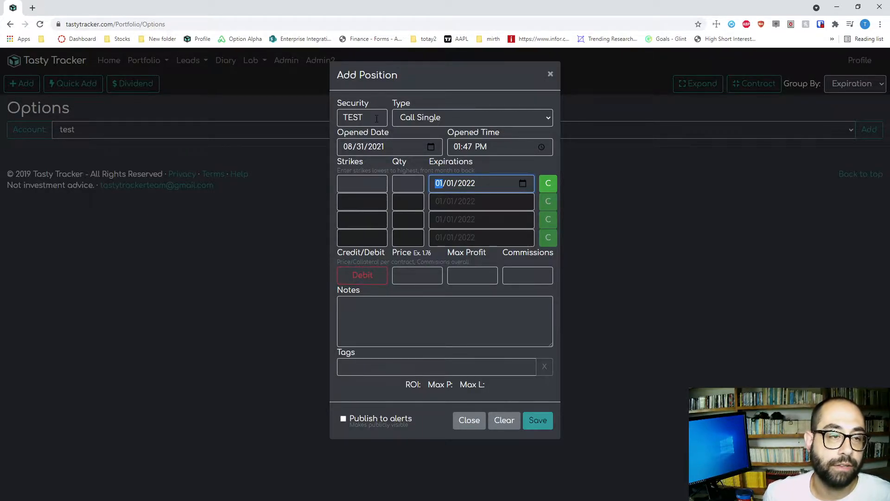
# Step: Enter strike 100, quantity 1 and price 5 for the long call, and save the position
pyautogui.click(373, 183)
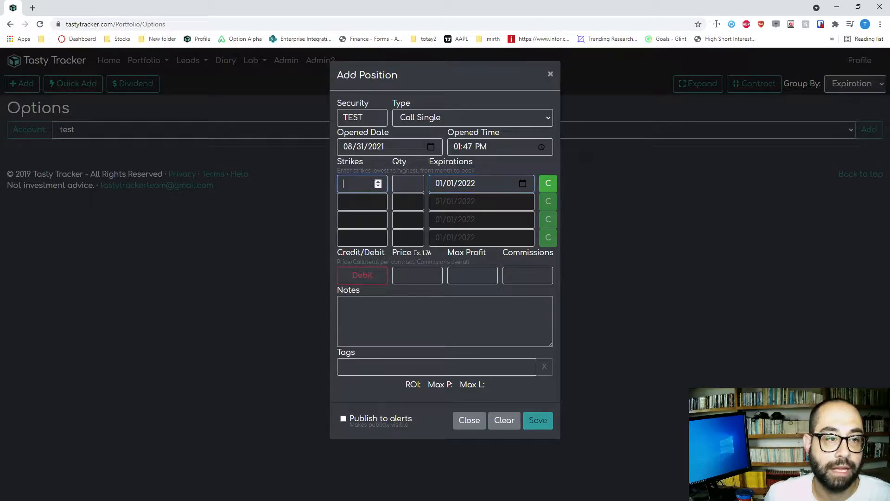
pyautogui.write('100')
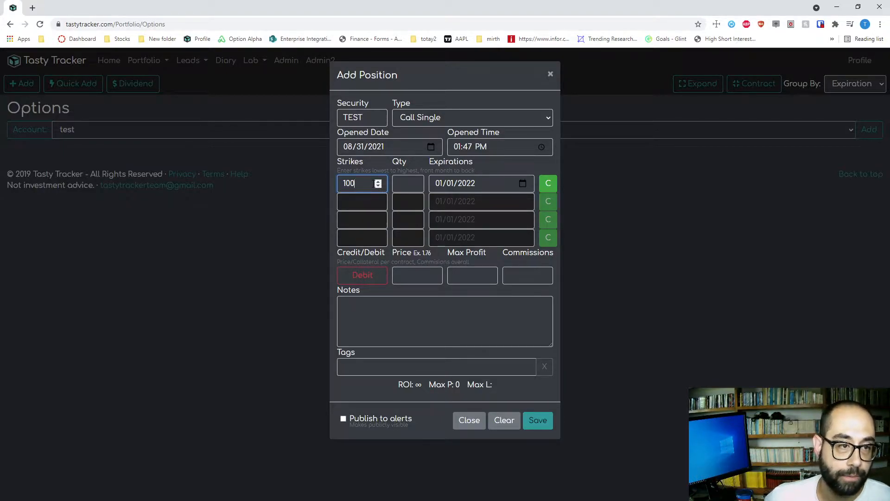
pyautogui.press('Tab')
pyautogui.write('1')
pyautogui.click(415, 277)
pyautogui.write('5')
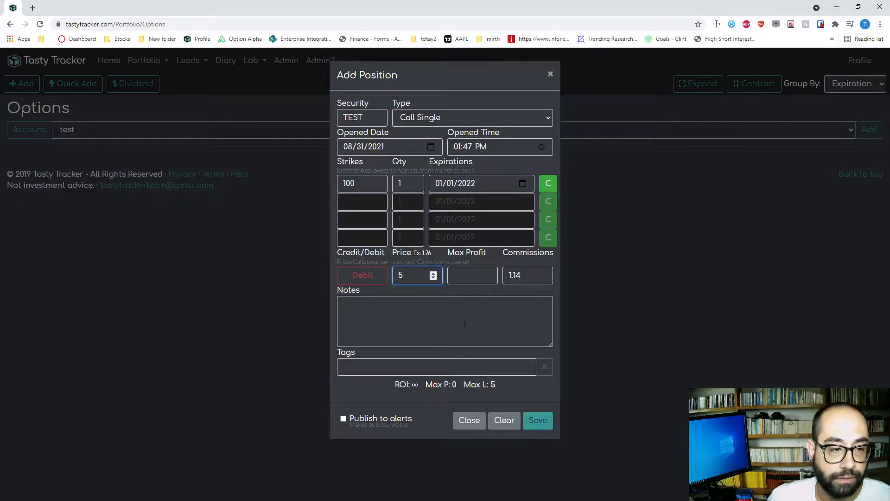
pyautogui.click(534, 421)
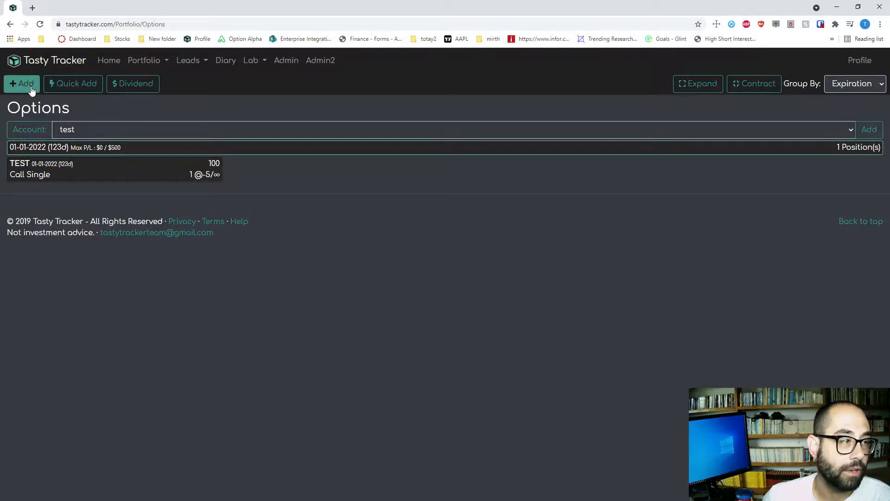
# Step: Start a second option position for security TEST with type Call Single
pyautogui.click(31, 88)
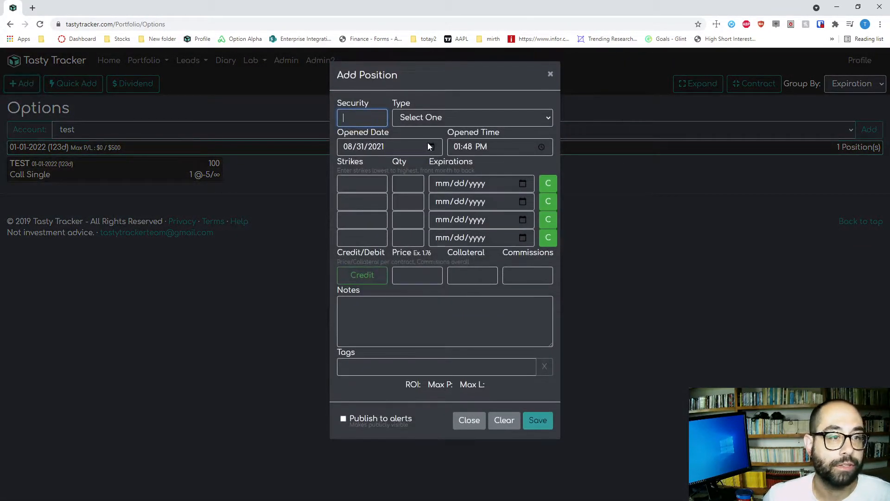
pyautogui.write('TEST')
pyautogui.click(448, 118)
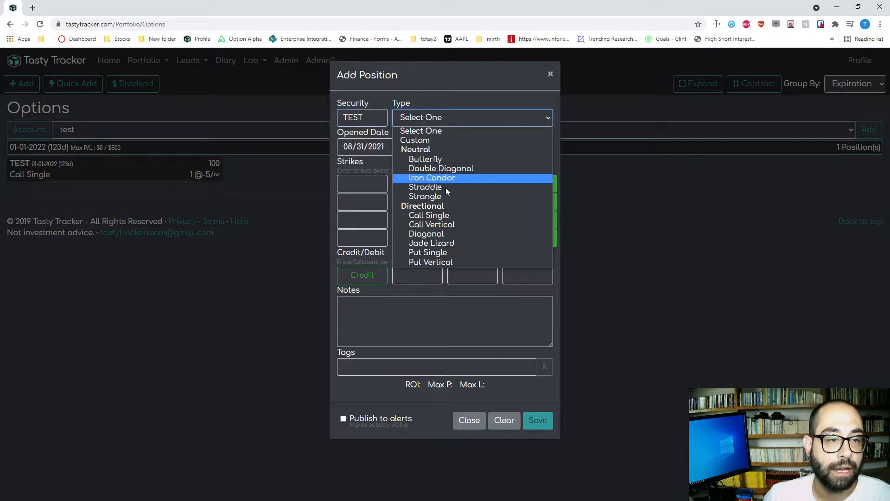
pyautogui.click(440, 214)
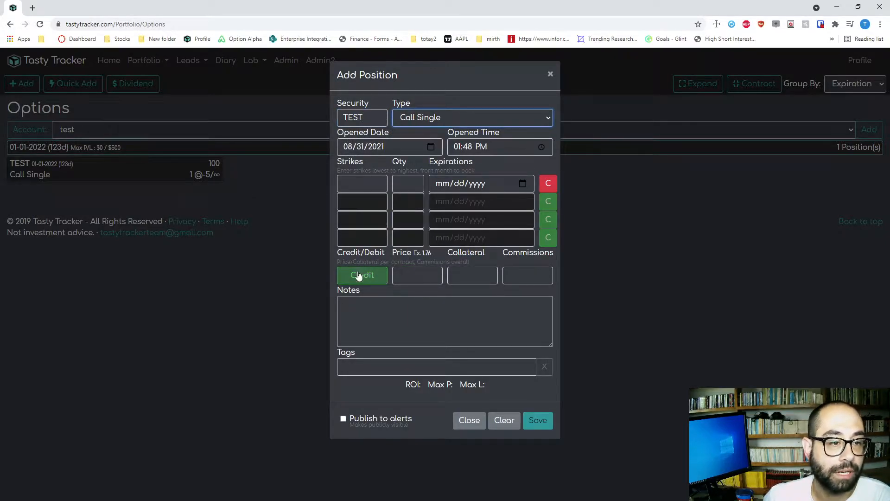
# Step: Set the second call's quantity to 1 and its expiration date to 09/17/2021
pyautogui.click(414, 181)
pyautogui.click(523, 184)
pyautogui.click(517, 206)
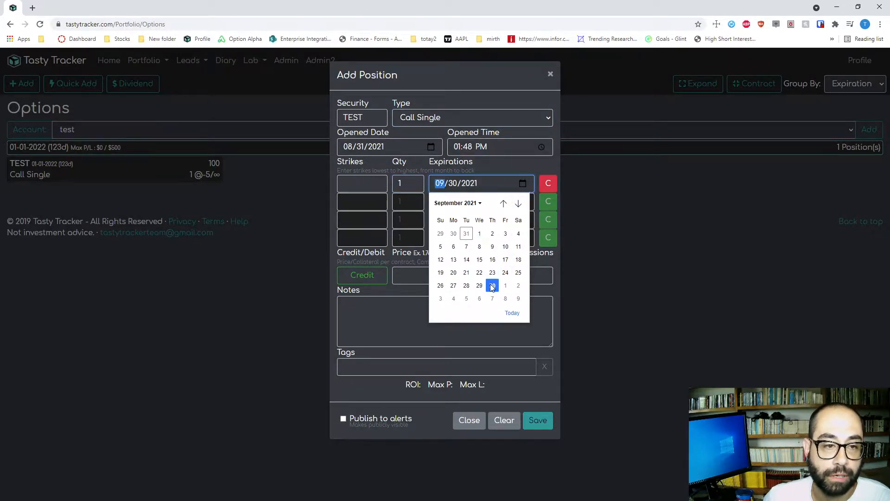
pyautogui.click(506, 260)
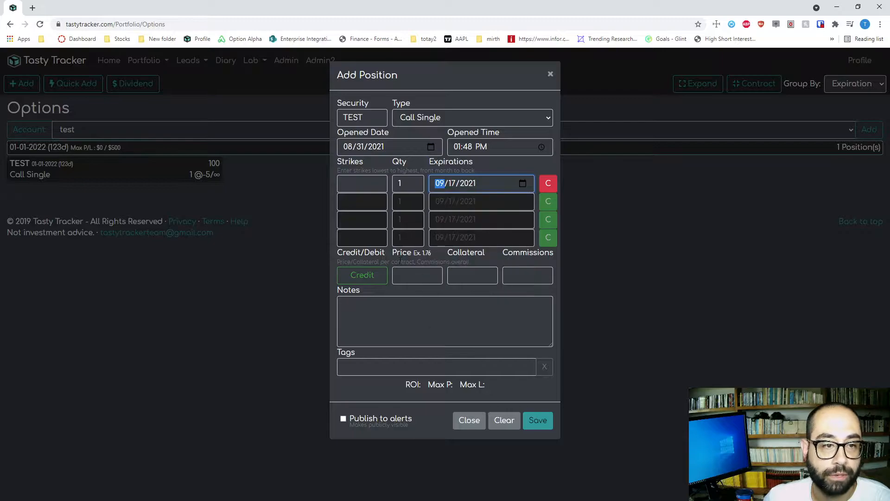
# Step: Enter strike 120 and a credit price of .5 for the short call, and save the position
pyautogui.click(359, 187)
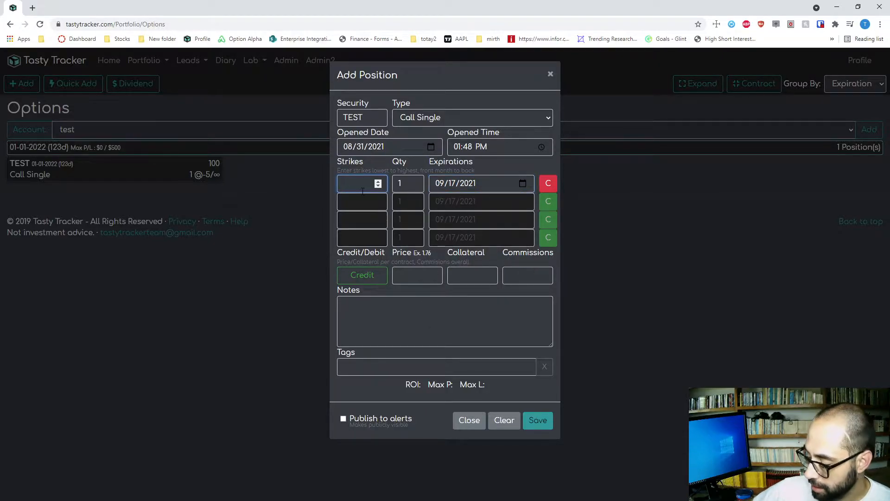
pyautogui.write('115')
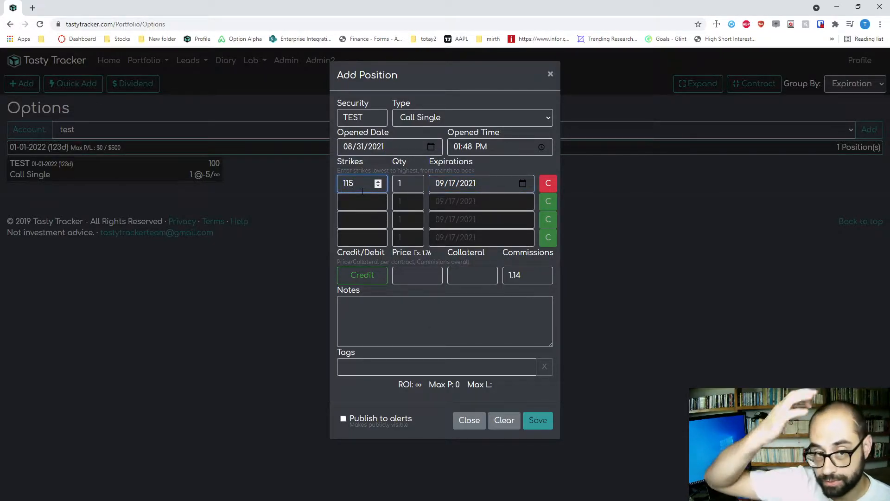
pyautogui.press('BackSpace')
pyautogui.press('BackSpace')
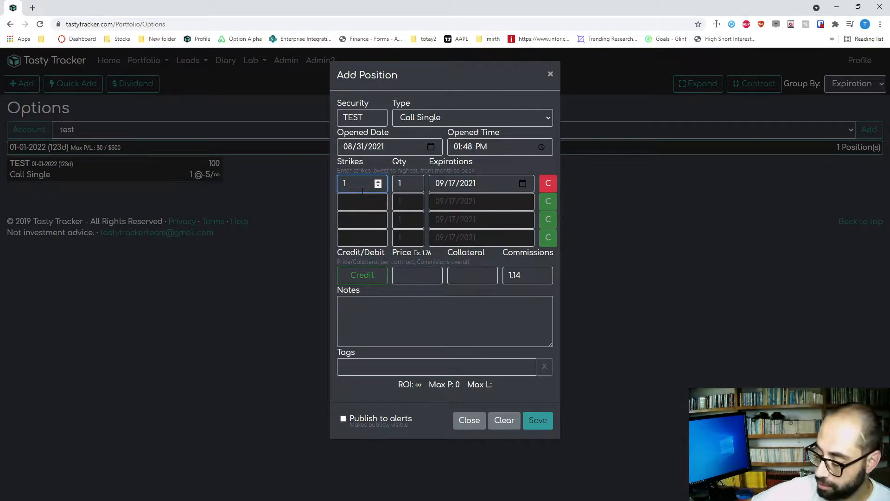
pyautogui.write('120')
pyautogui.press('BackSpace')
pyautogui.click(414, 276)
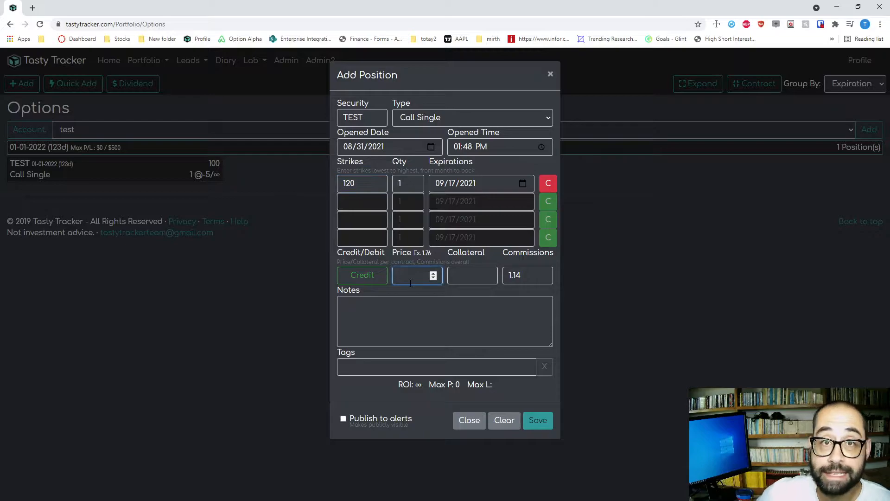
pyautogui.write('.5')
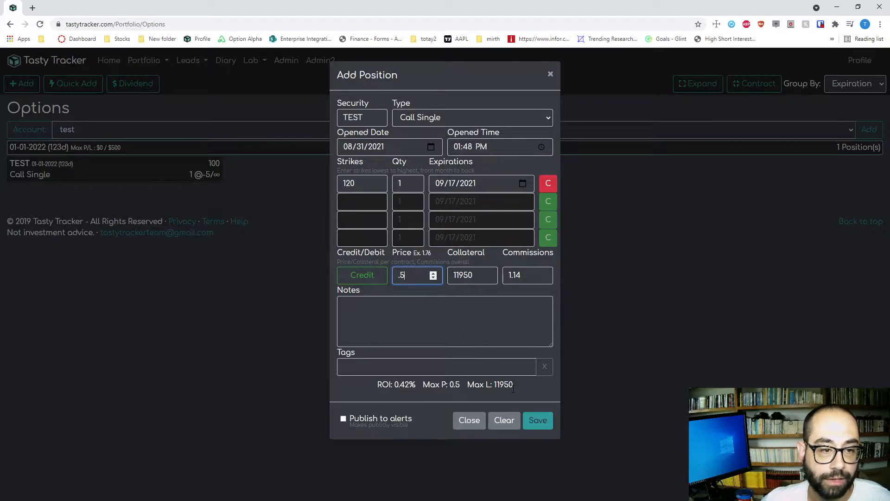
pyautogui.click(541, 419)
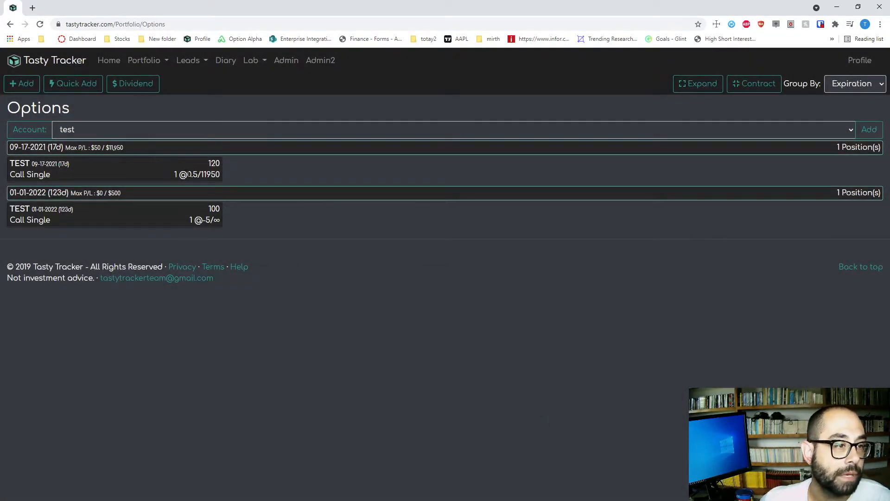
# Step: Link the 120 call expiring 09-17-2021 to the 100 call expiring 2022-01-01 as its parent option
pyautogui.moveTo(200, 174); pyautogui.dragTo(220, 175)
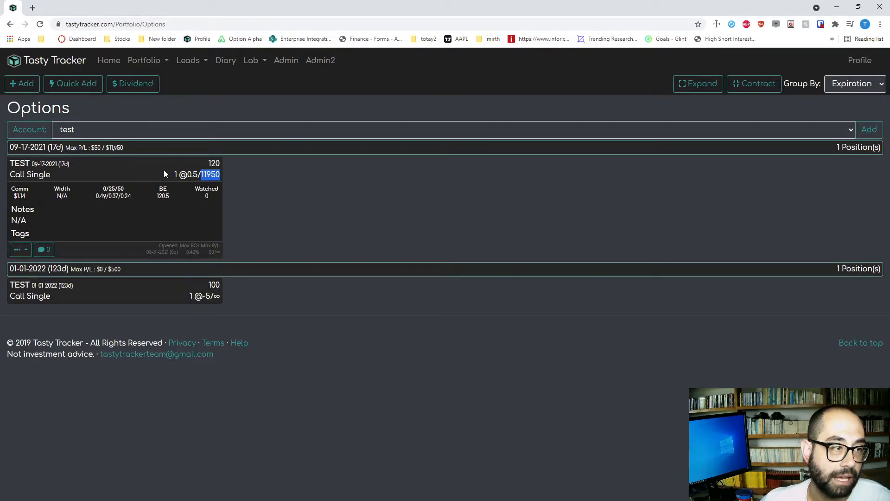
pyautogui.click(18, 249)
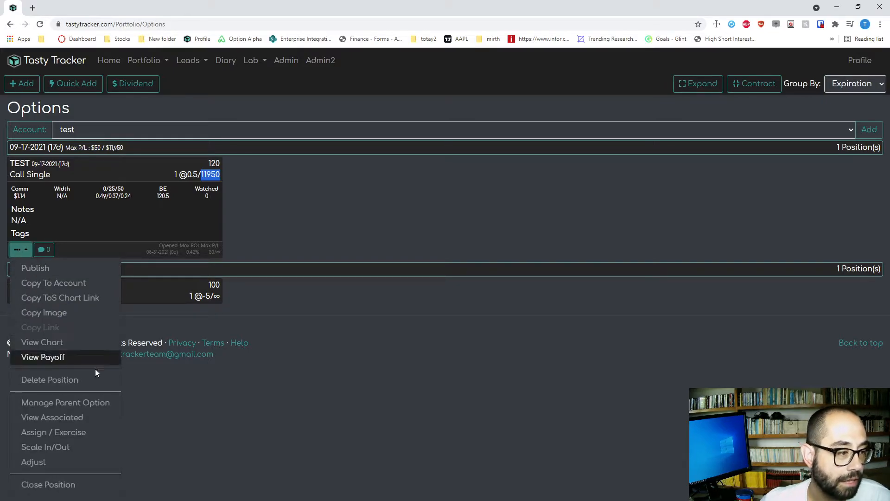
pyautogui.click(79, 402)
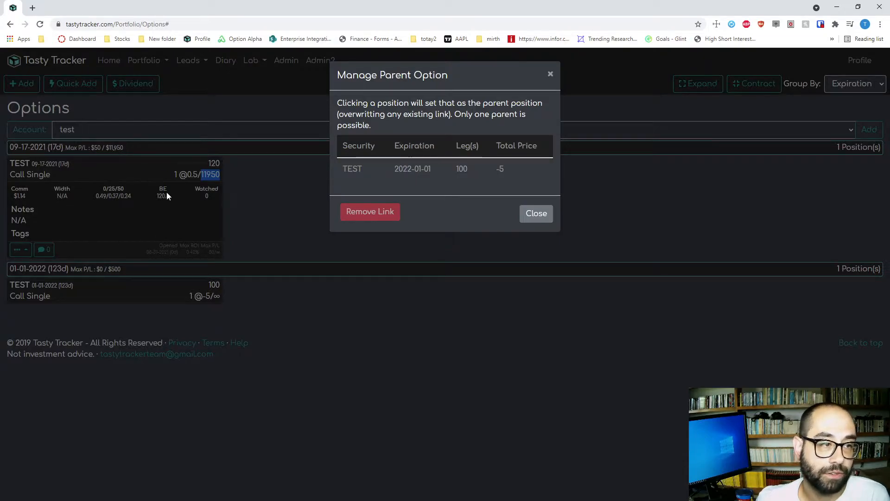
pyautogui.click(446, 170)
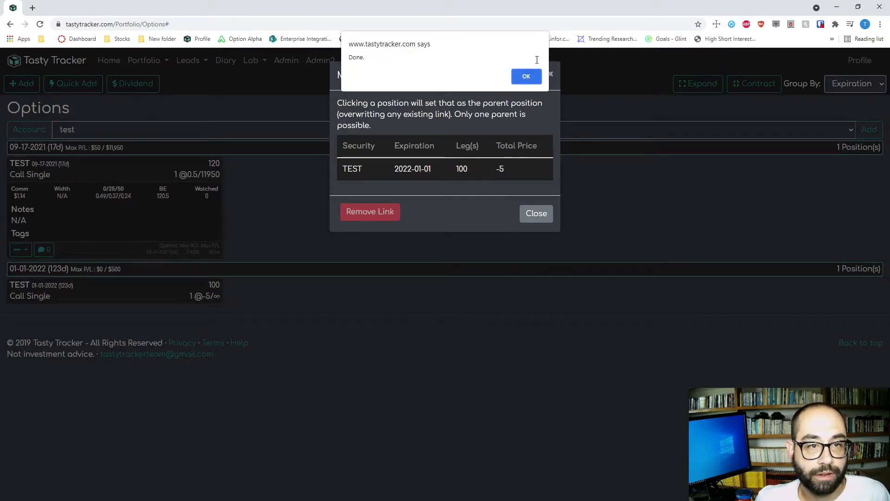
pyautogui.click(532, 76)
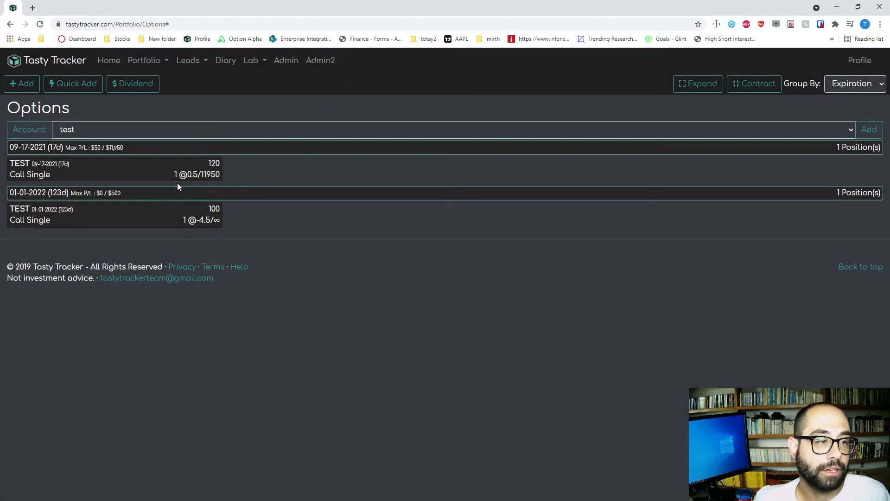
# Step: Close the 120 call position at a debit price of .25 and save the changes
pyautogui.click(149, 168)
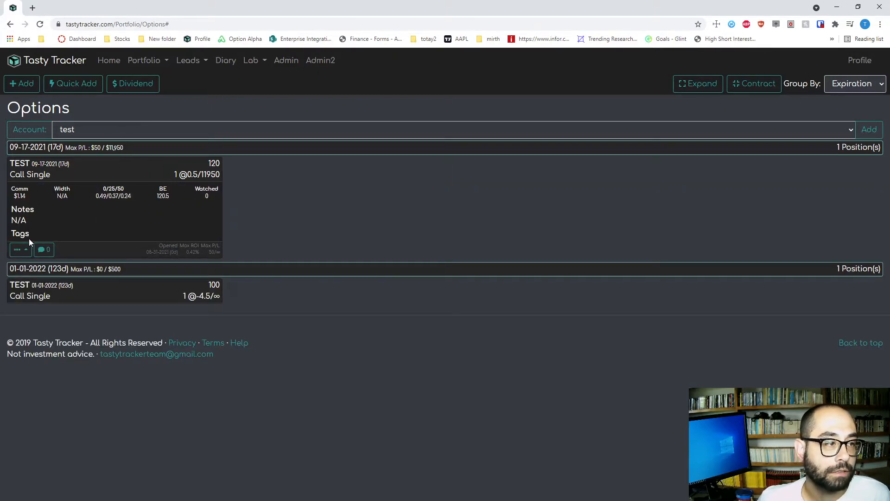
pyautogui.click(20, 250)
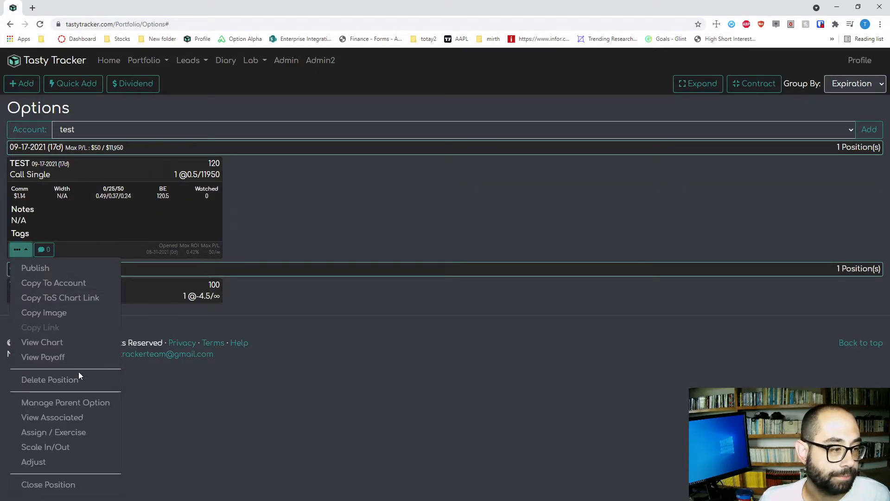
pyautogui.click(28, 484)
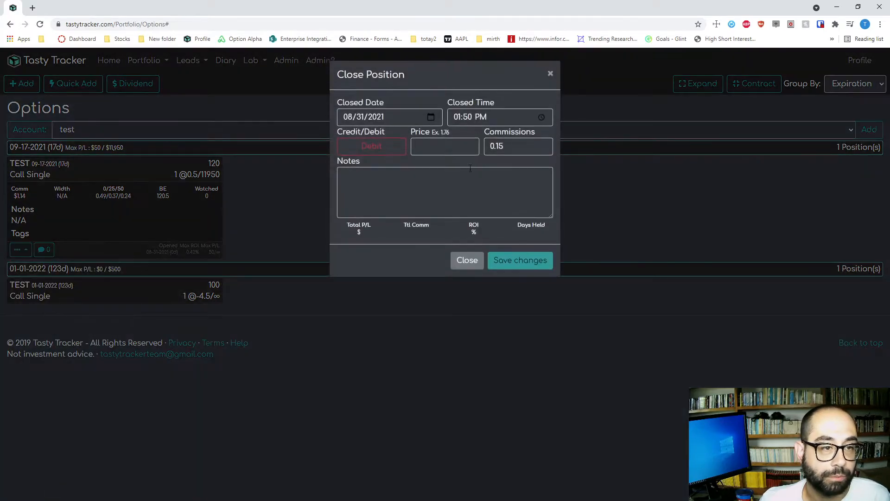
pyautogui.click(438, 148)
pyautogui.write('.25')
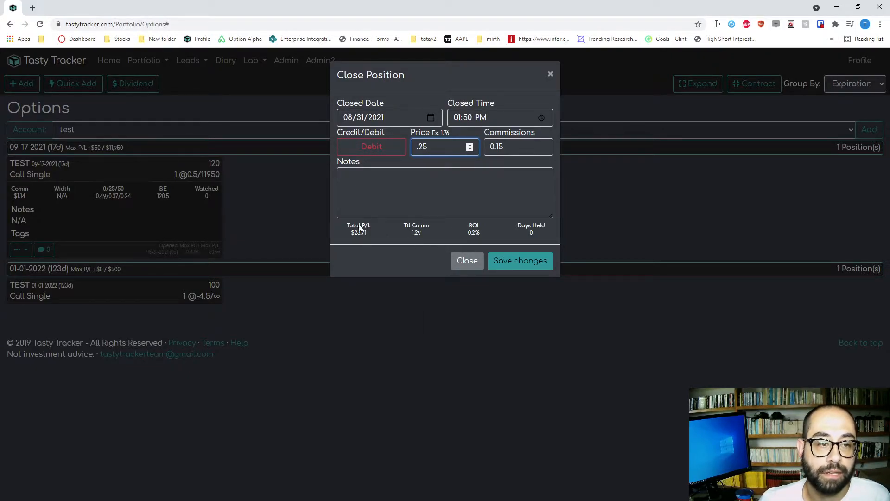
pyautogui.click(511, 262)
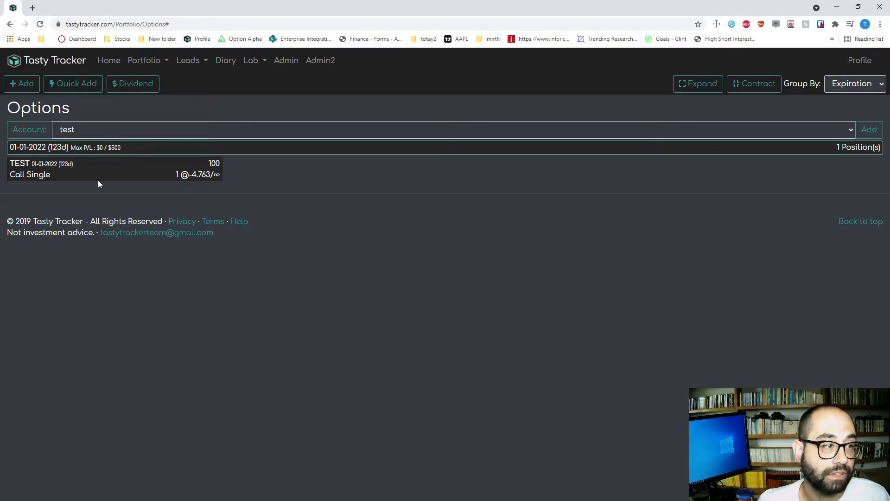
# Step: View the options associated with the remaining 100 call and examine their combined total
pyautogui.click(66, 174)
pyautogui.click(19, 249)
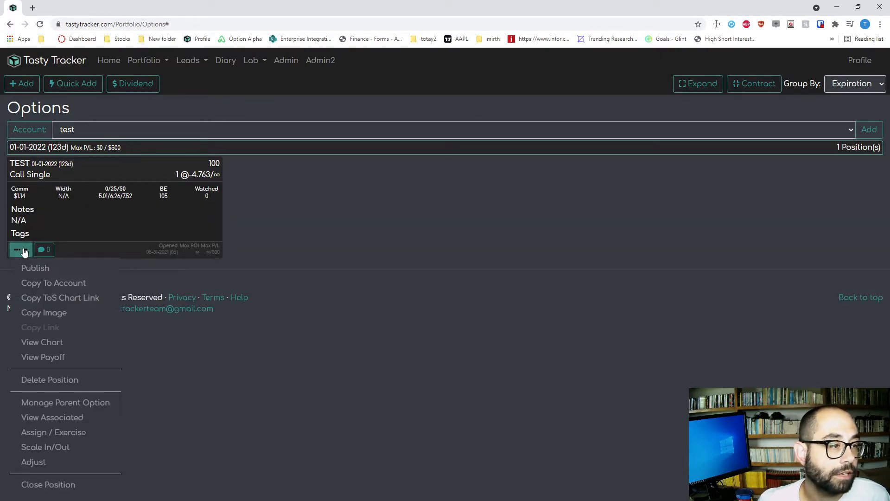
pyautogui.click(40, 417)
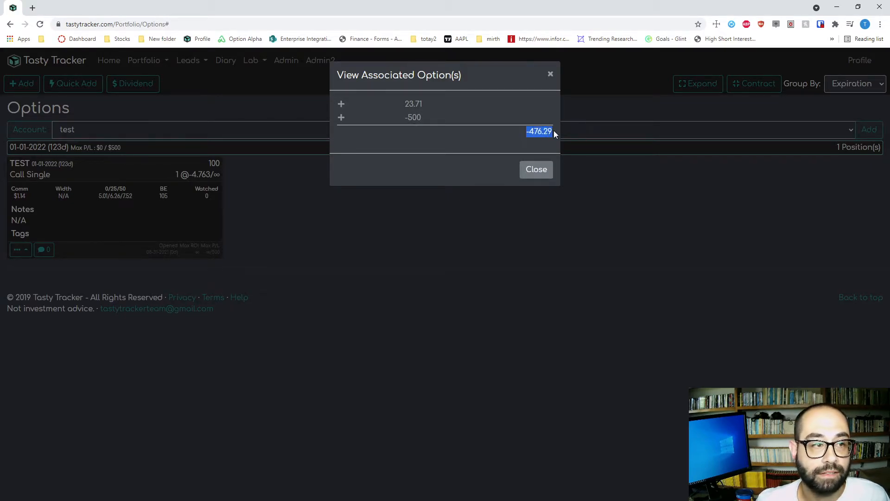
# Step: Close the associated options view and start a new Call Single position for the security TEST
pyautogui.click(523, 169)
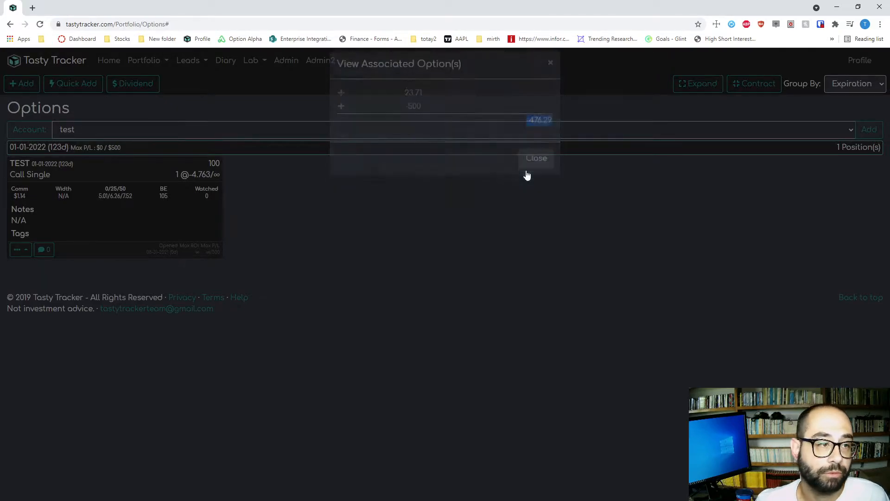
pyautogui.moveTo(205, 174)
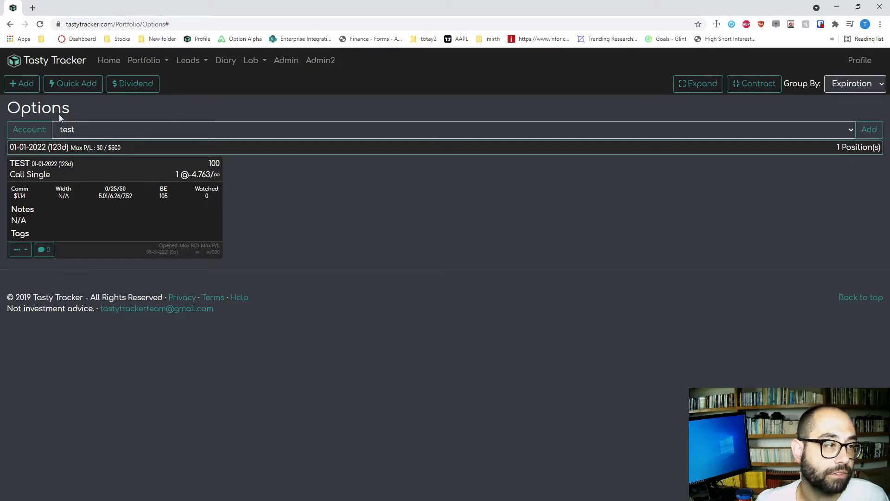
pyautogui.click(21, 84)
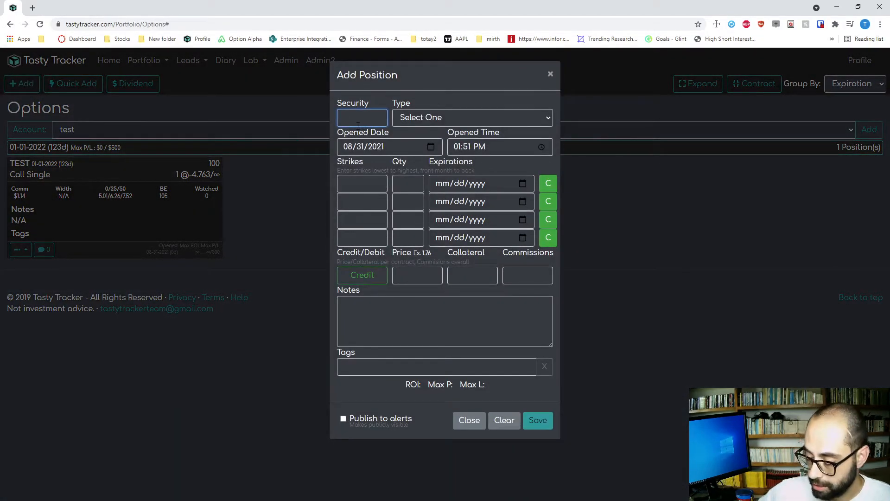
pyautogui.write('TEST')
pyautogui.click(455, 119)
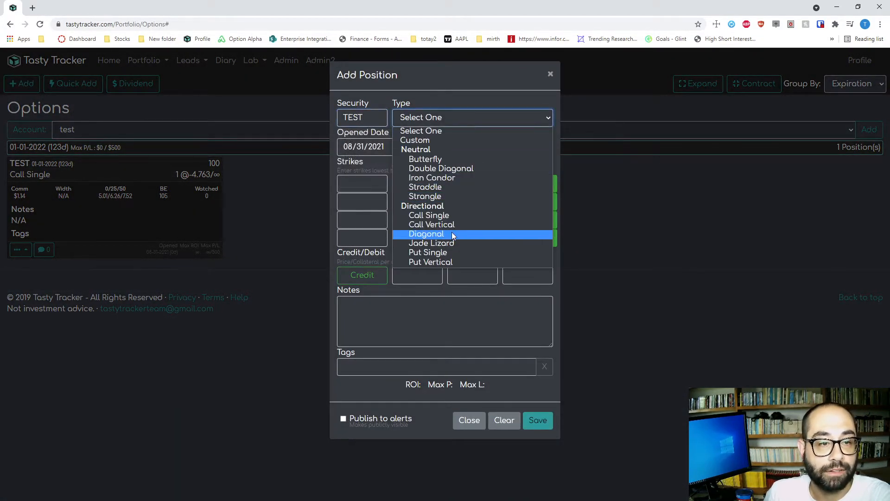
pyautogui.click(448, 214)
# Step: Enter strike 115, quantity 1 and expiration 10/15/2021 for the new short call
pyautogui.click(358, 186)
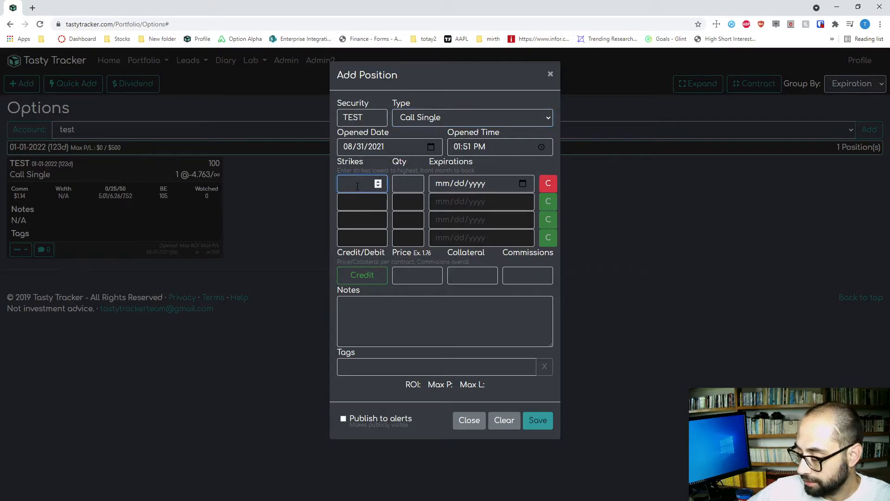
pyautogui.write('115')
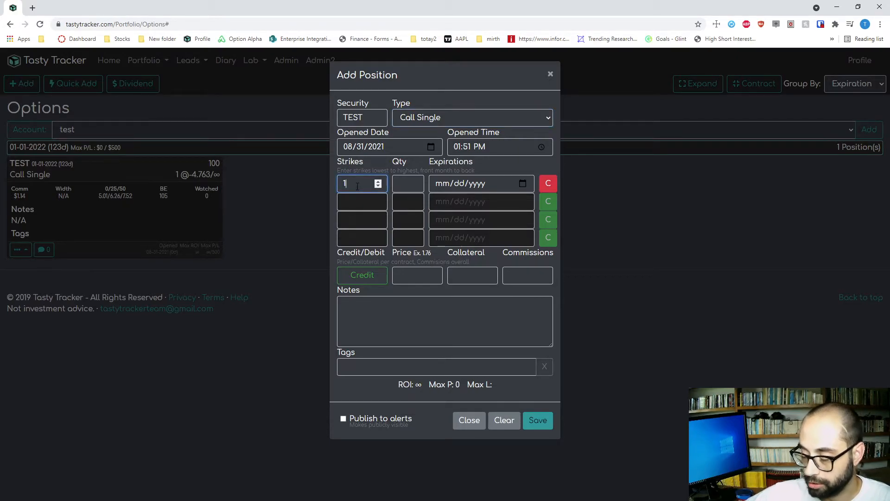
pyautogui.click(407, 184)
pyautogui.write('1')
pyautogui.click(522, 184)
pyautogui.click(519, 203)
pyautogui.click(518, 203)
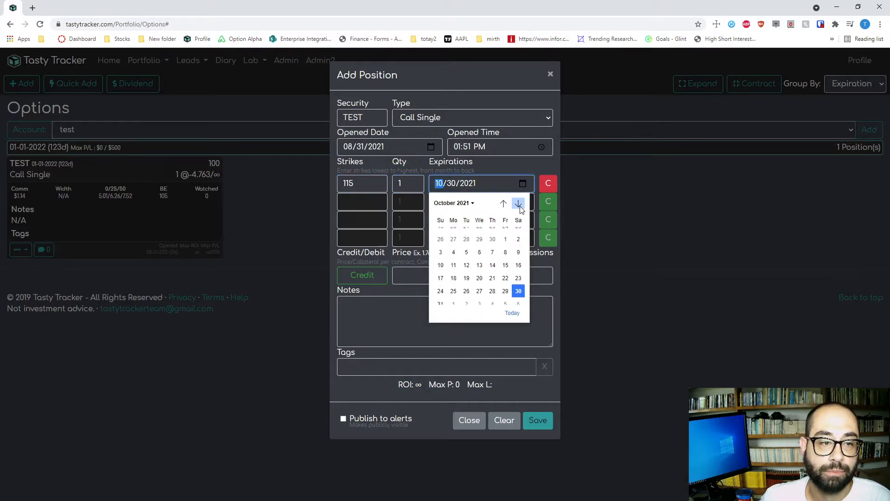
pyautogui.click(506, 260)
# Step: Set the credit price of the 115 call to .5 and save the position
pyautogui.click(405, 274)
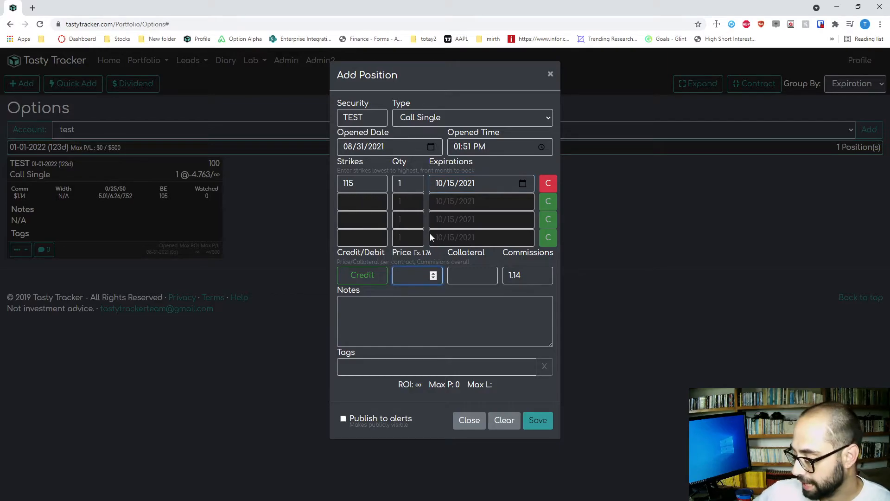
pyautogui.write('.5')
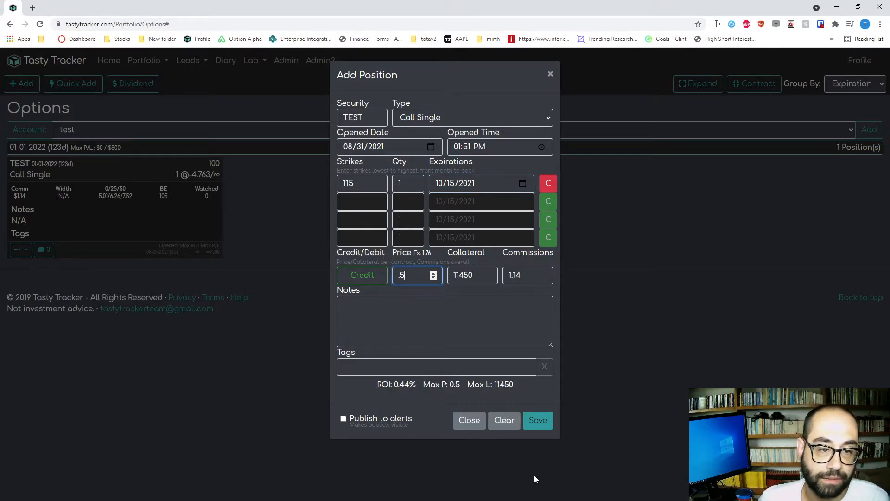
pyautogui.click(537, 423)
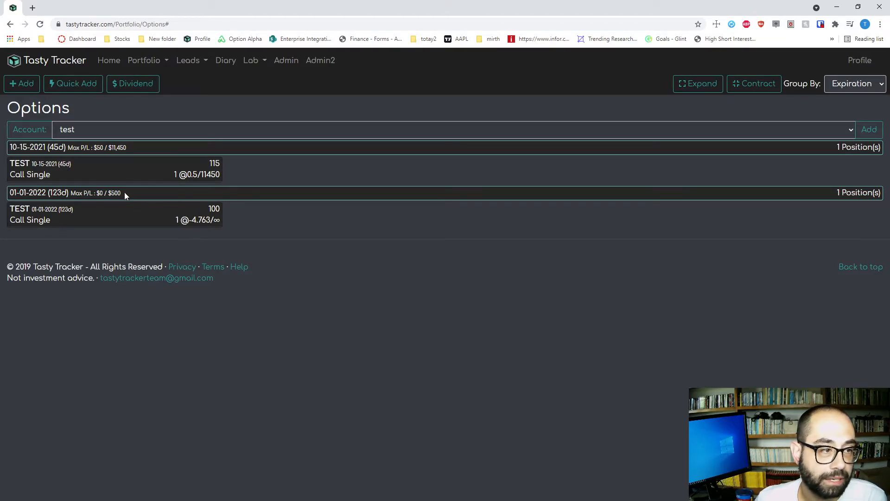
# Step: Link the 115 call expiring 10-15-2021 to the 100 call expiring 2022-01-01 as its parent option
pyautogui.click(93, 172)
pyautogui.click(18, 250)
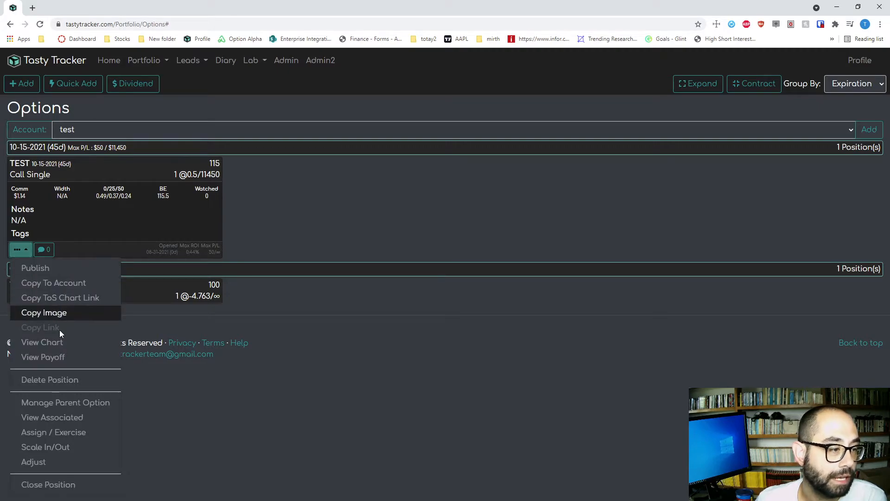
pyautogui.click(69, 406)
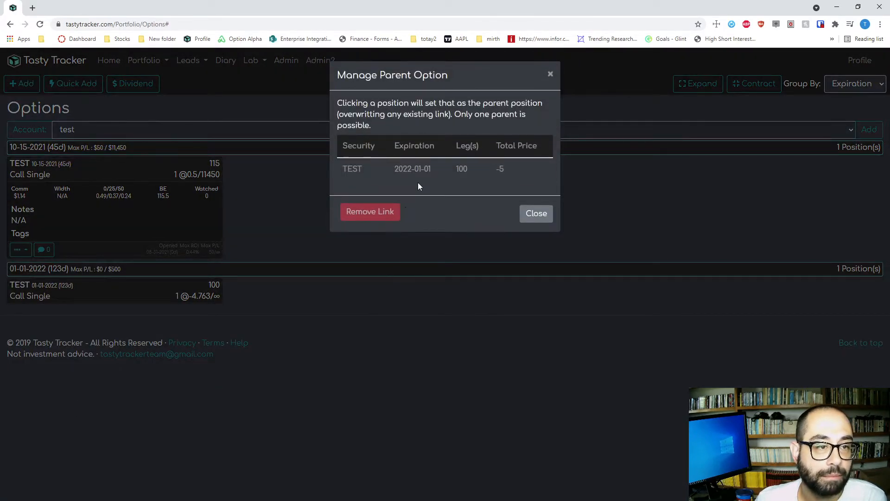
pyautogui.click(433, 174)
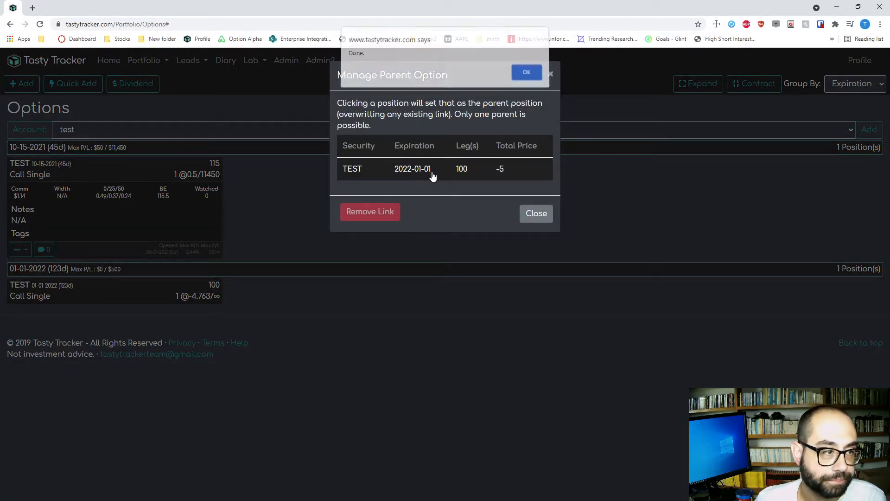
pyautogui.click(524, 74)
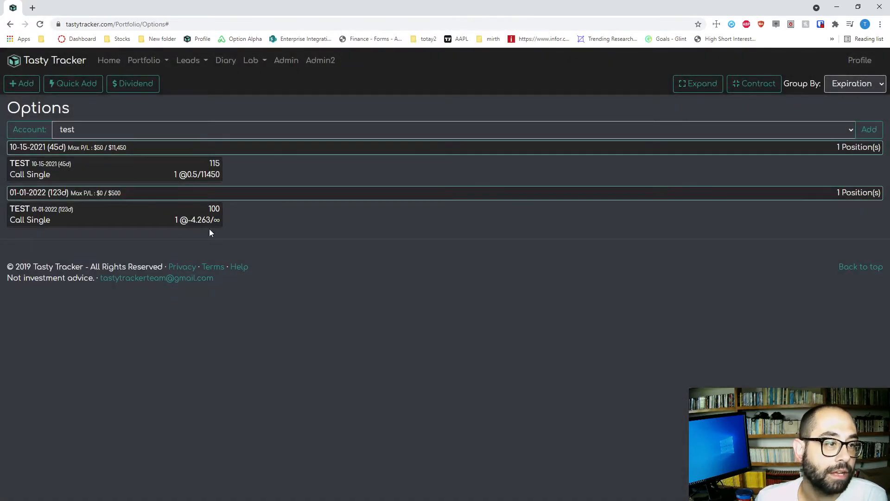
# Step: Remove the parent option link from the 115 call
pyautogui.click(77, 171)
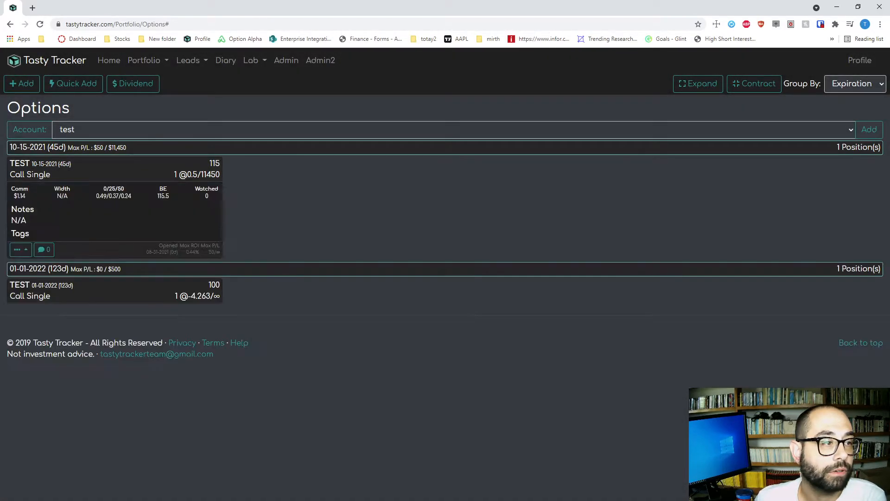
pyautogui.click(17, 250)
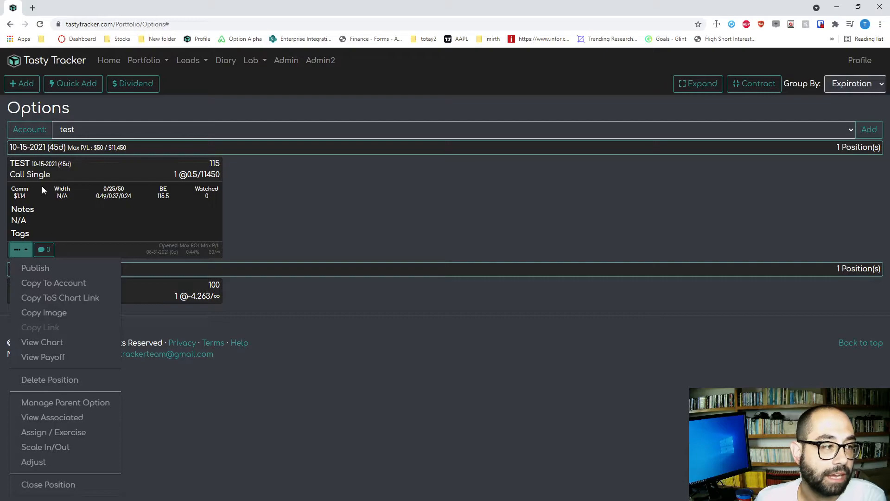
pyautogui.click(60, 402)
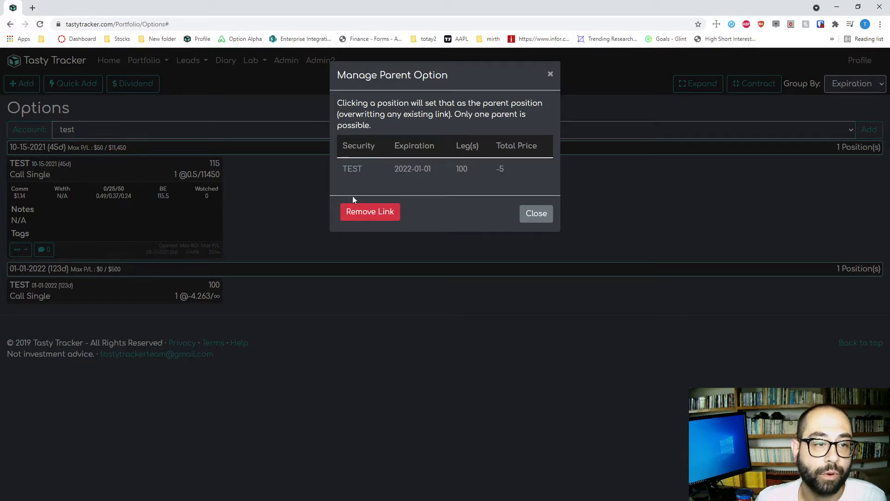
pyautogui.click(378, 213)
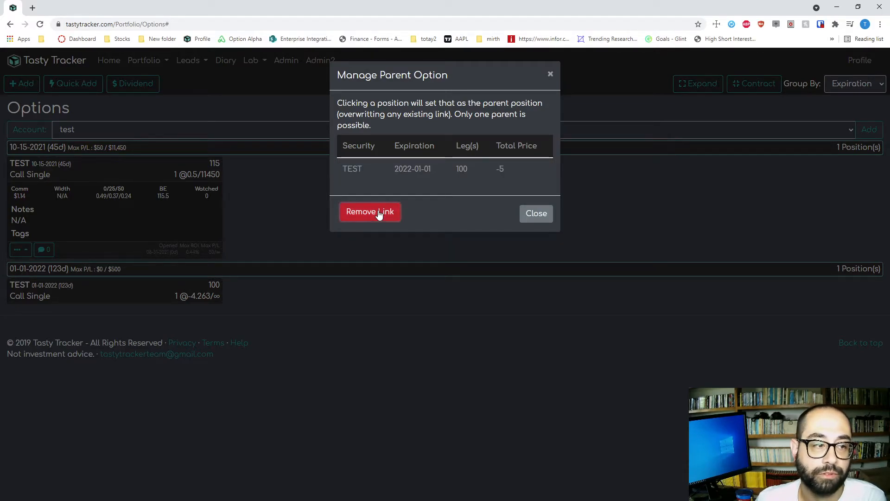
pyautogui.click(525, 76)
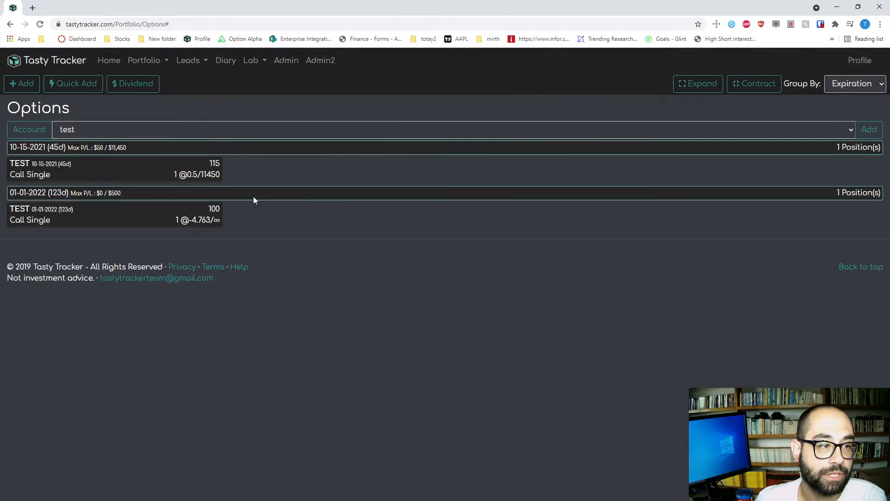
# Step: Set the 100 call expiring 2022-01-01 as the 115 call's parent again, and examine the 100 call's actual price
pyautogui.click(139, 173)
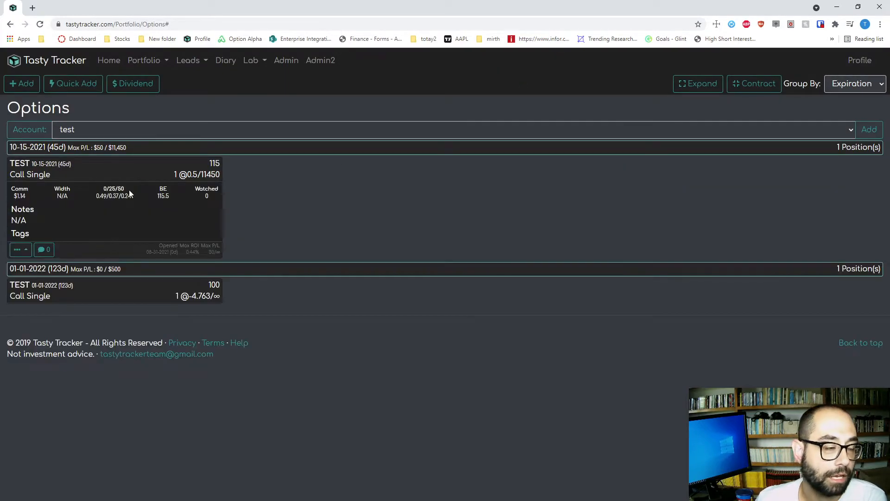
pyautogui.click(19, 249)
pyautogui.click(48, 403)
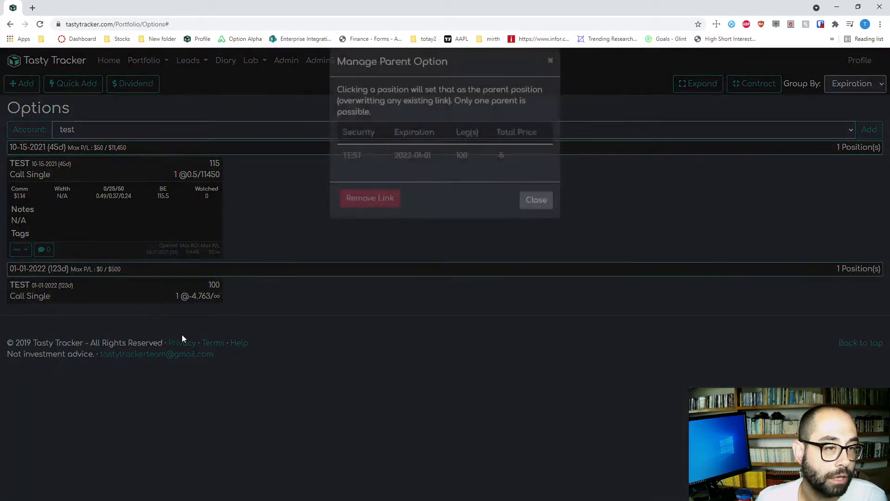
pyautogui.click(408, 171)
pyautogui.click(526, 76)
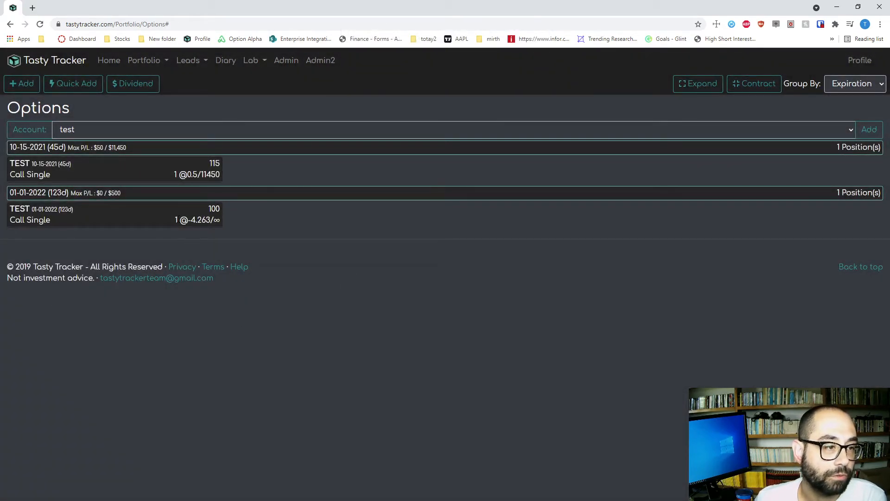
pyautogui.click(139, 224)
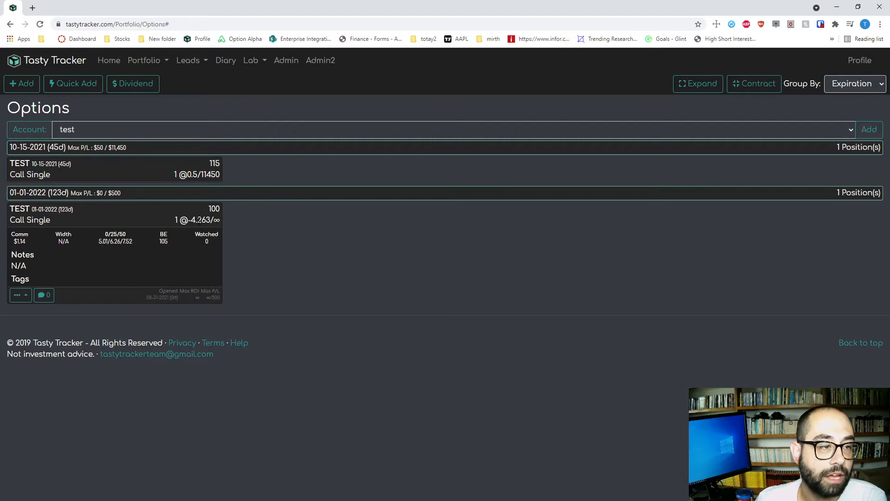
pyautogui.moveTo(204, 220)
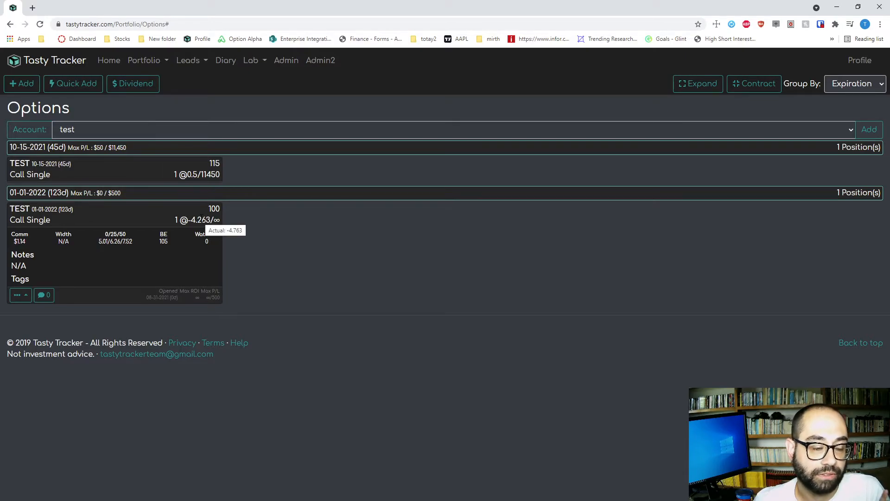
# Step: Close the 115 call position at a debit price of .25 and save the changes
pyautogui.click(146, 172)
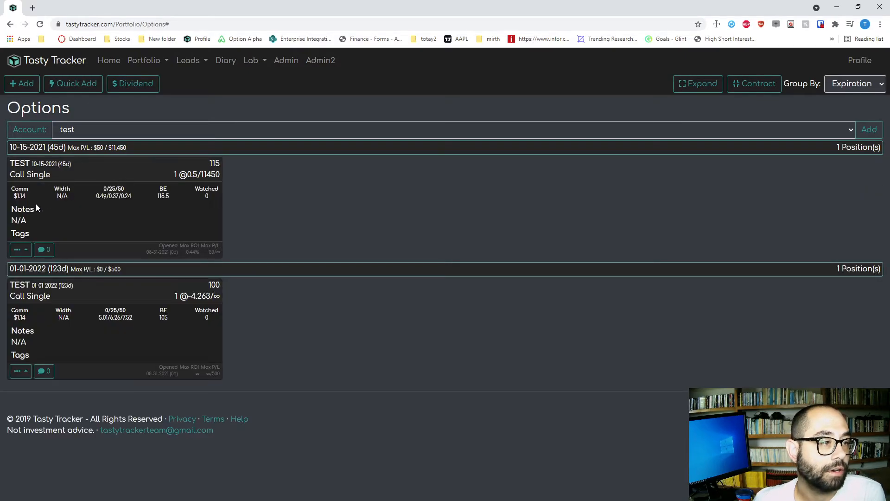
pyautogui.click(21, 249)
pyautogui.click(52, 484)
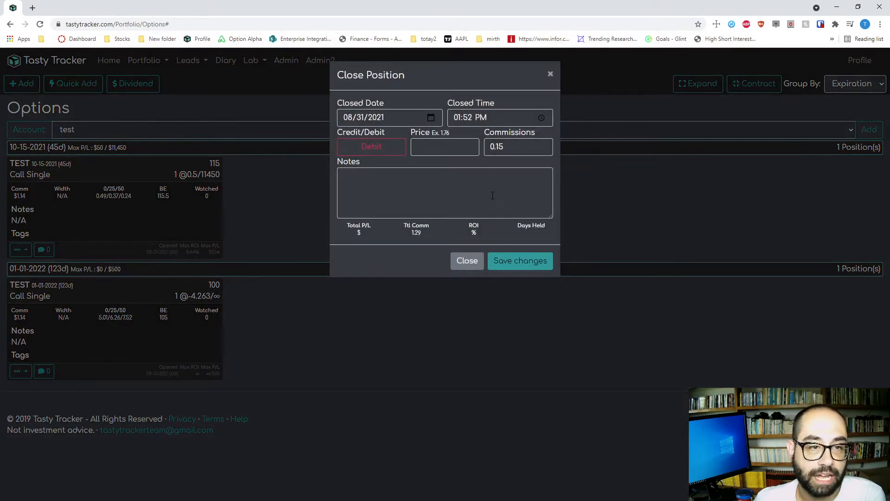
pyautogui.write('.25')
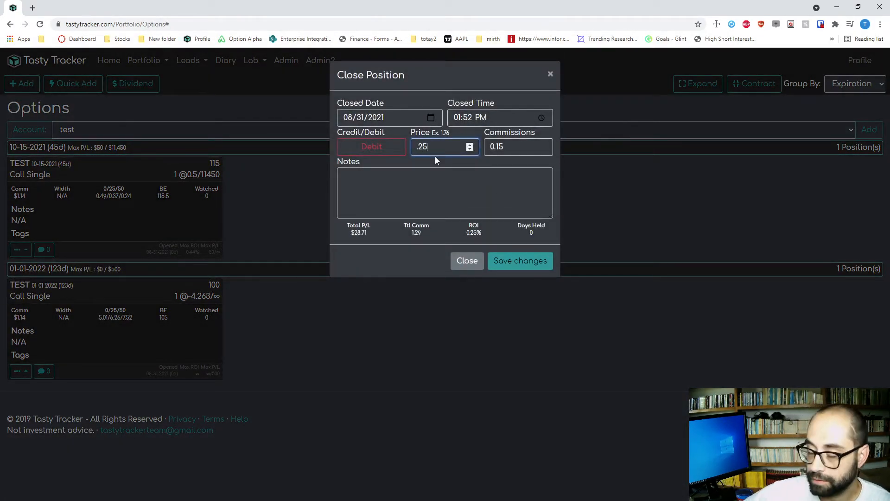
pyautogui.click(532, 266)
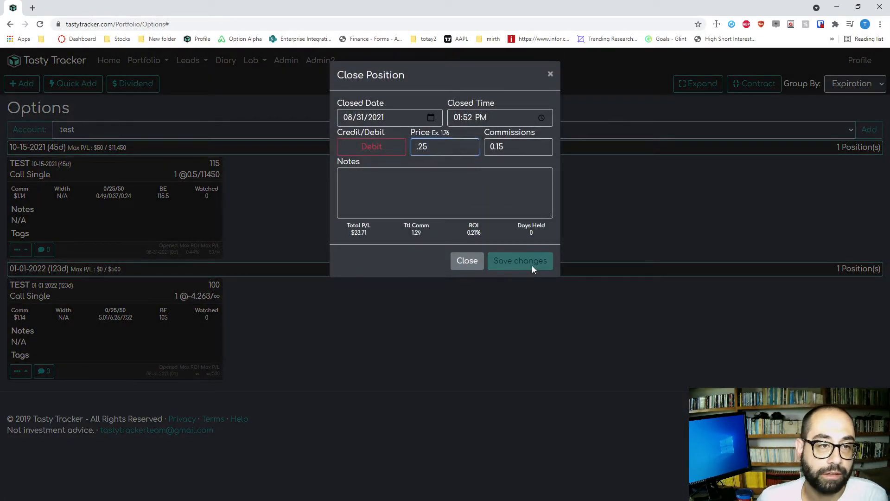
# Step: Close the 100 call position at a credit price of 5 and save the changes
pyautogui.click(138, 169)
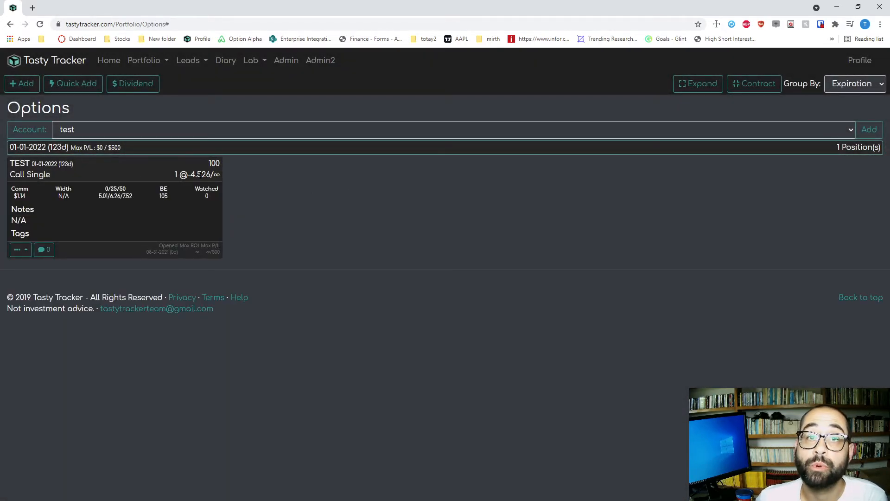
pyautogui.click(20, 251)
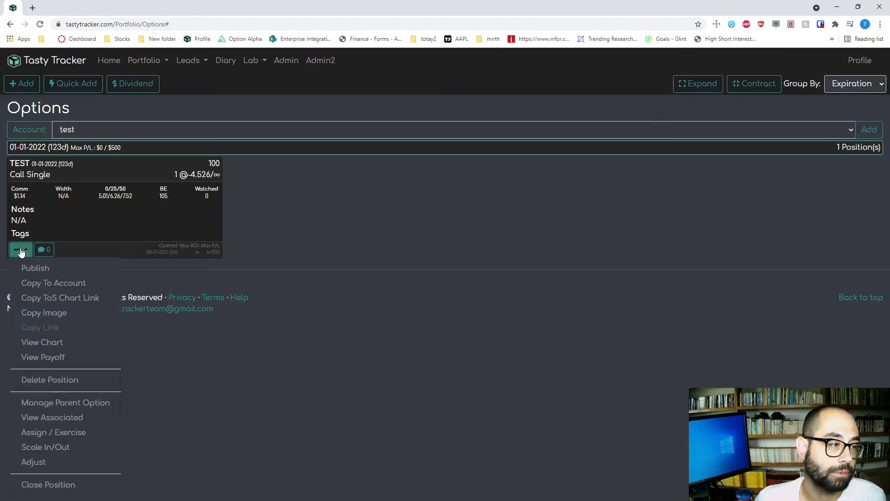
pyautogui.click(28, 484)
pyautogui.click(443, 154)
pyautogui.write('5')
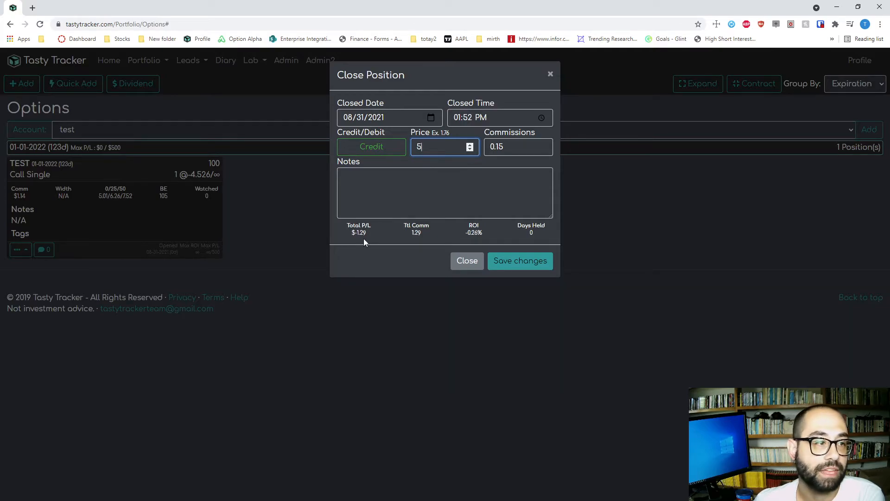
pyautogui.click(536, 262)
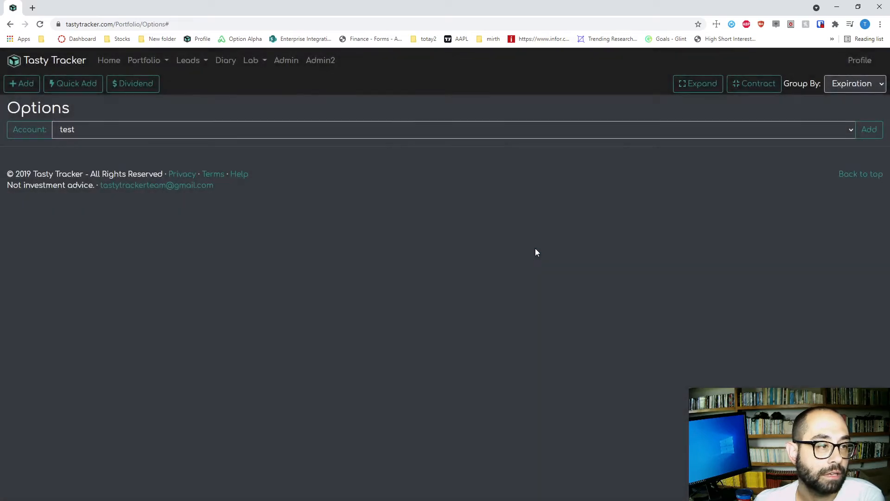
# Step: Open the options history for the test account and examine the 100 call's closing entry and the net results
pyautogui.moveTo(146, 61)
pyautogui.click(168, 123)
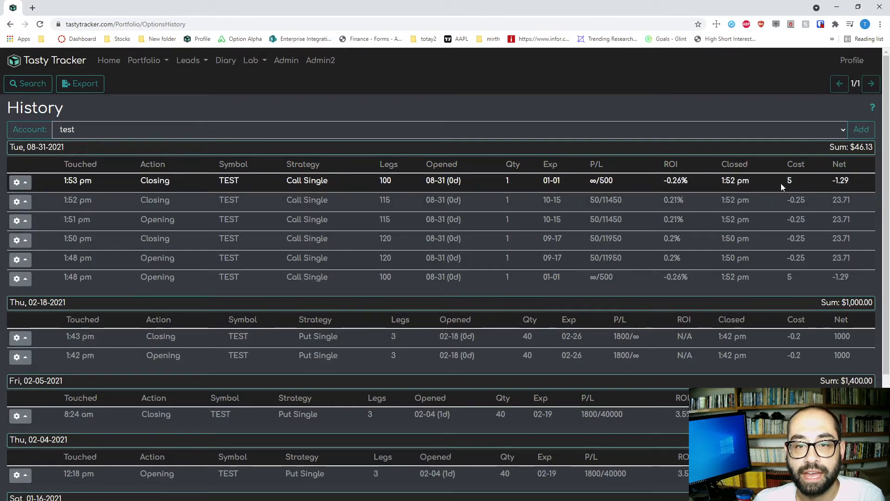
pyautogui.moveTo(853, 181); pyautogui.dragTo(400, 182)
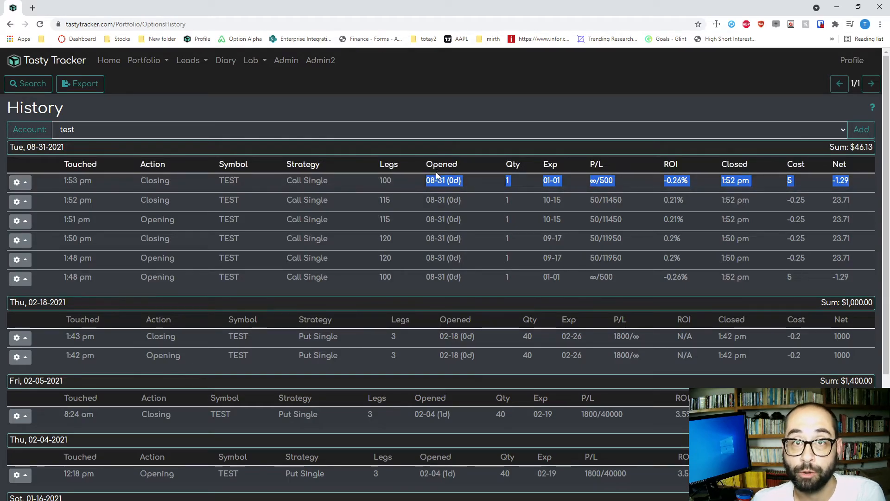
pyautogui.moveTo(429, 179)
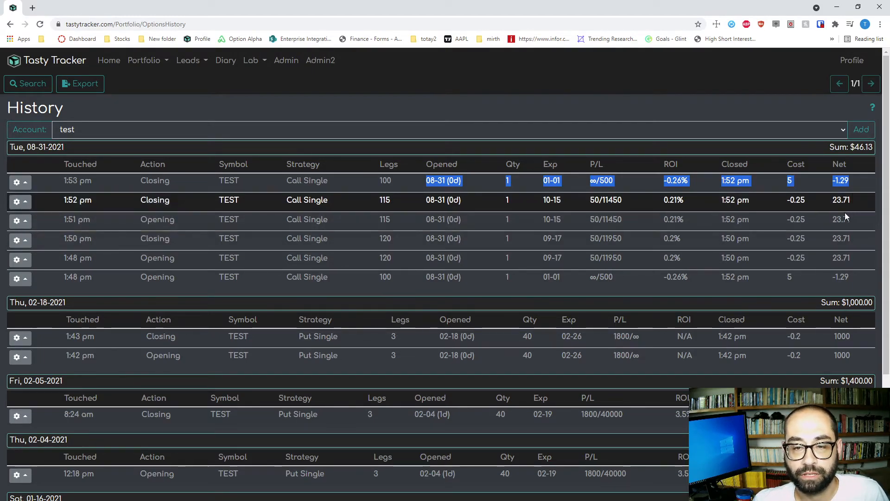
# Step: Open the home dashboard and examine the net and win/loss figures for TEST under Winningest Securities
pyautogui.click(42, 65)
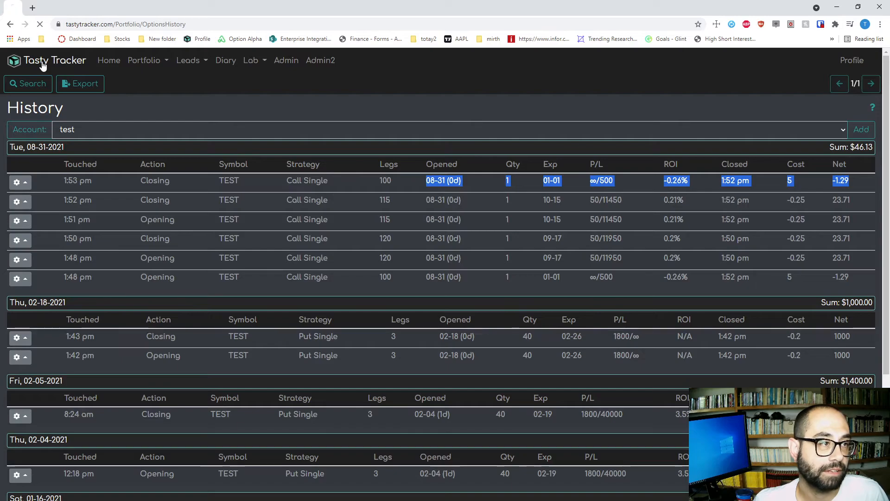
pyautogui.scroll(-5, 552, 246)
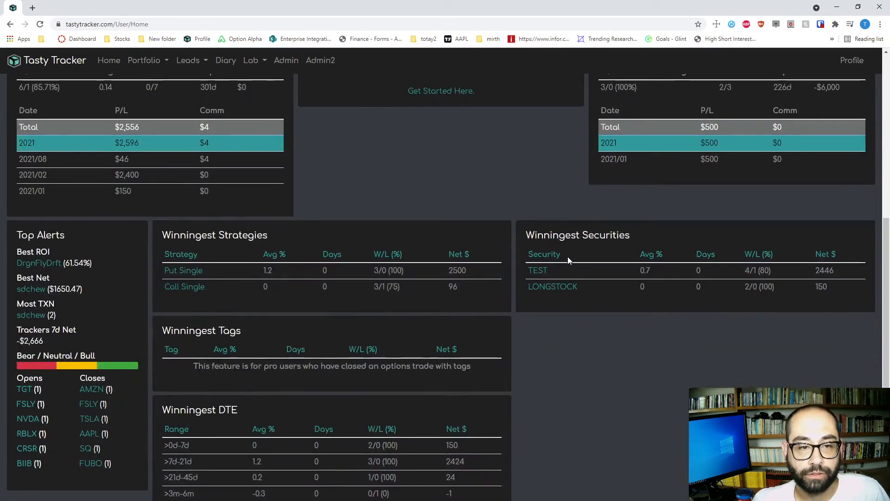
pyautogui.doubleClick(819, 271)
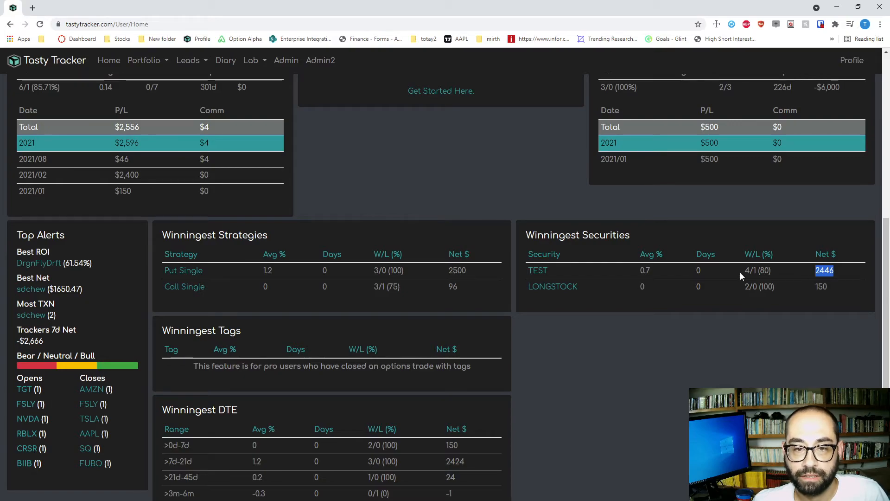
pyautogui.moveTo(743, 271); pyautogui.dragTo(758, 271)
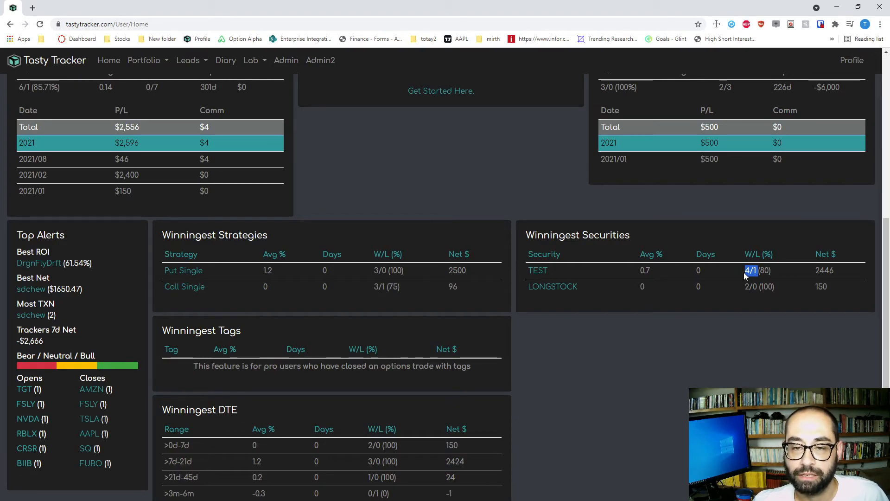
# Step: Open the options history filtered to TEST and examine its entries and the daily sum for 08-31-2021
pyautogui.click(544, 269)
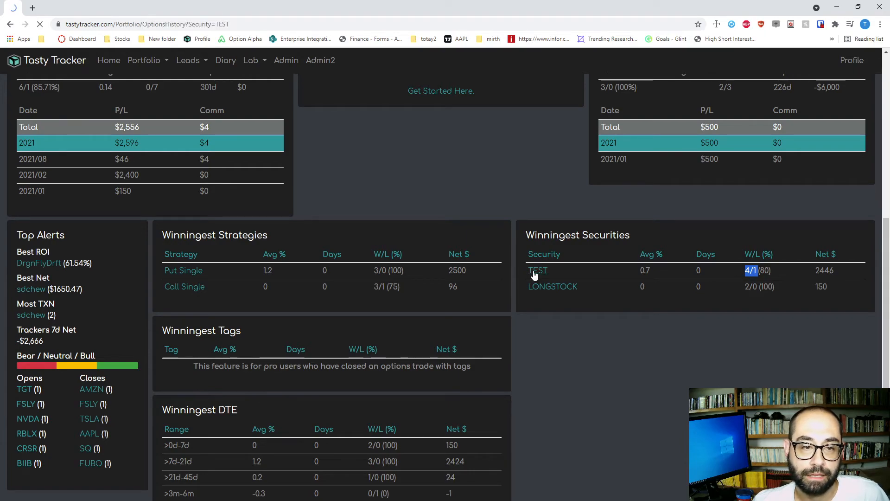
pyautogui.scroll(-1, 516, 280)
pyautogui.scroll(-2, 516, 280)
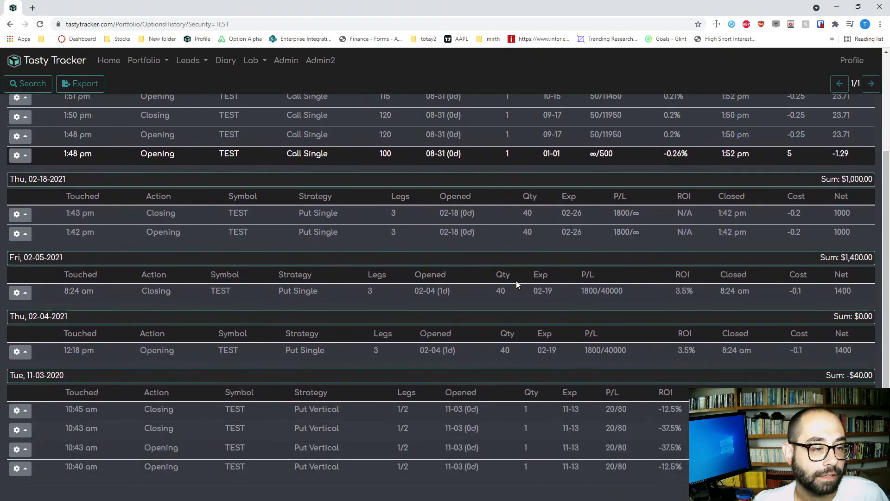
pyautogui.scroll(3, 551, 371)
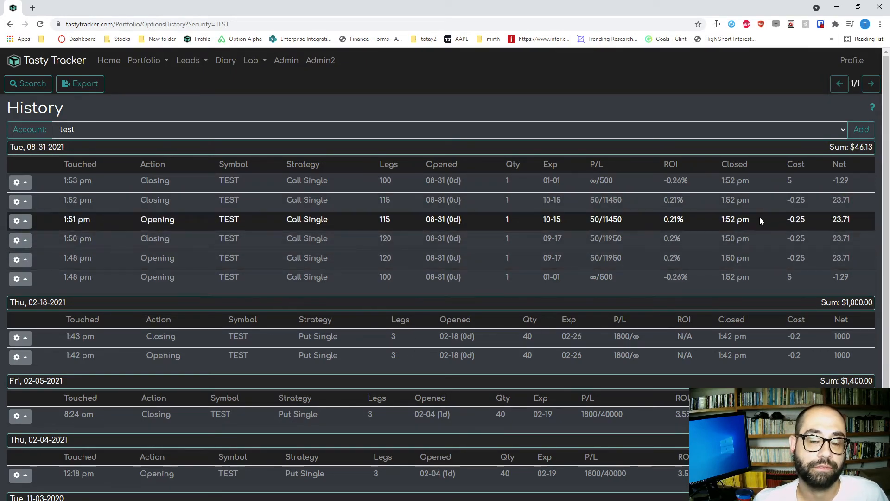
pyautogui.moveTo(854, 147); pyautogui.dragTo(829, 148)
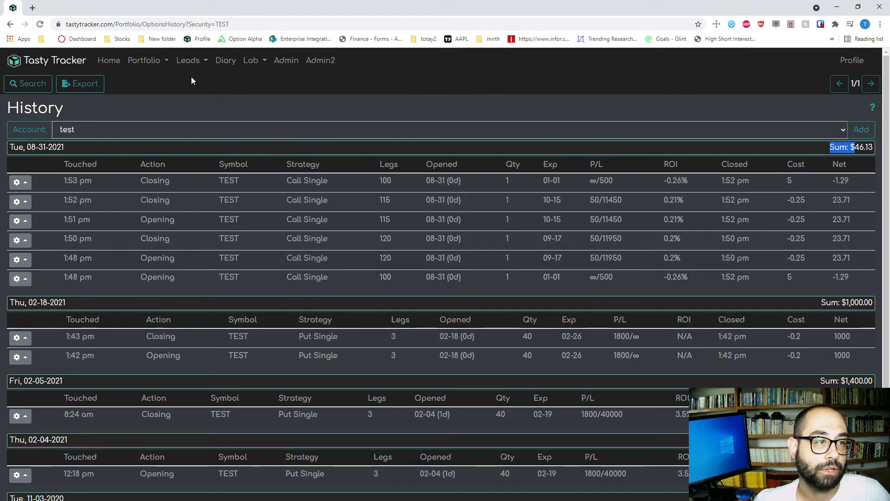
# Step: Reopen the closed TEST 100 call position from its closing entry in the history
pyautogui.click(27, 183)
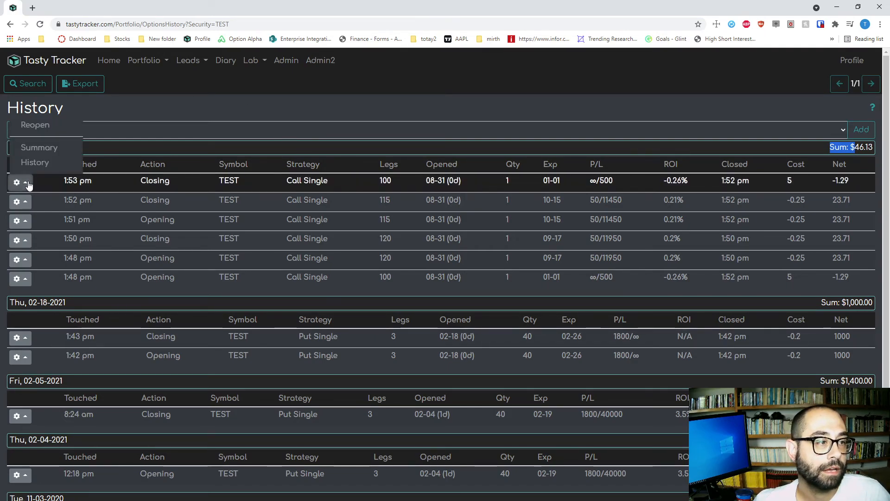
pyautogui.click(35, 125)
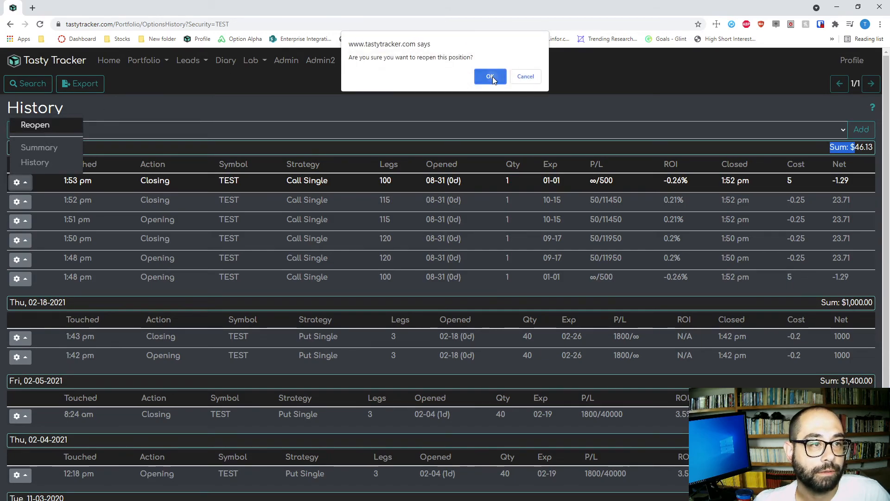
pyautogui.click(490, 77)
# Step: Go to the option positions and examine the options associated with the reopened TEST 100 call
pyautogui.click(144, 60)
pyautogui.click(159, 107)
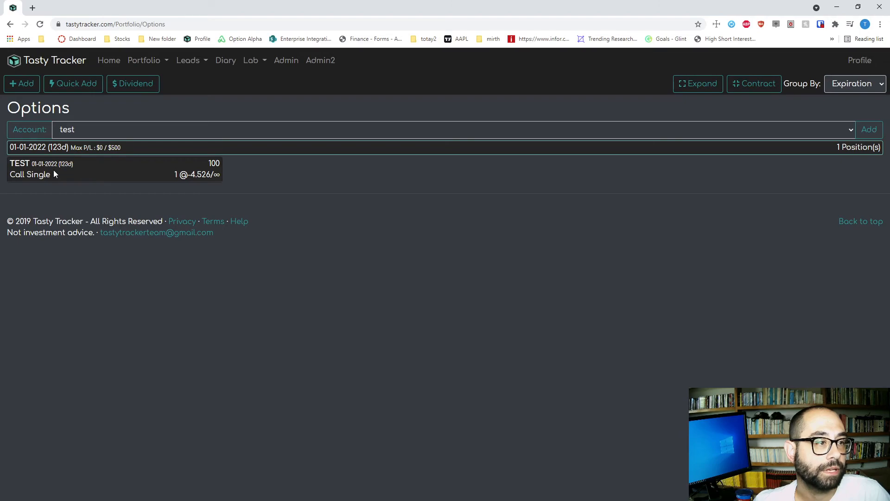
pyautogui.click(54, 171)
pyautogui.click(14, 253)
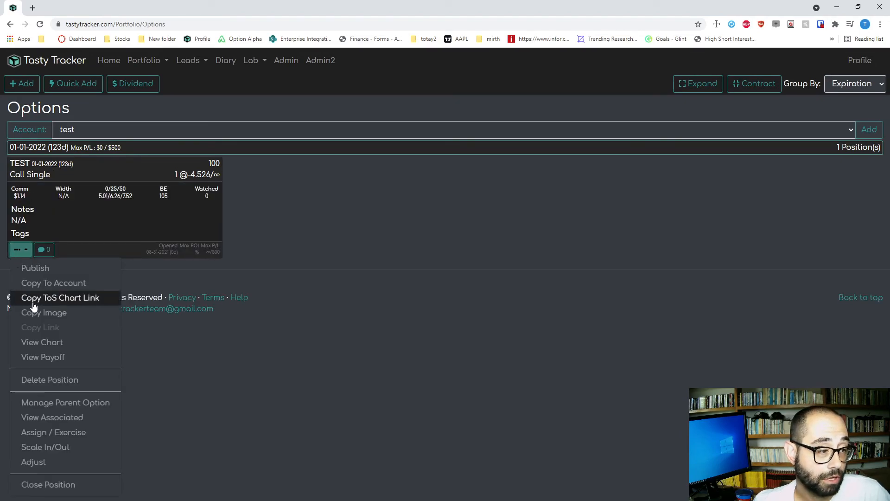
pyautogui.click(86, 419)
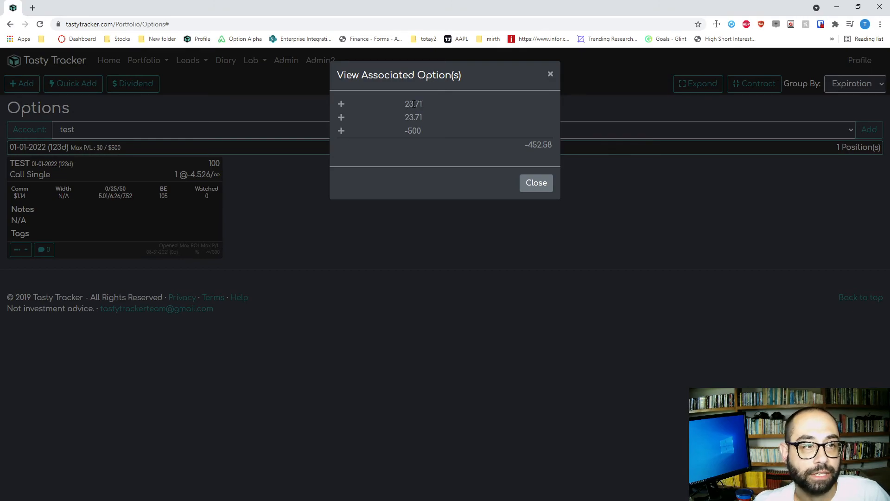
pyautogui.click(528, 187)
# Step: Open the option history for the test account and check the 08-31-2021 entries after the reopening
pyautogui.click(157, 62)
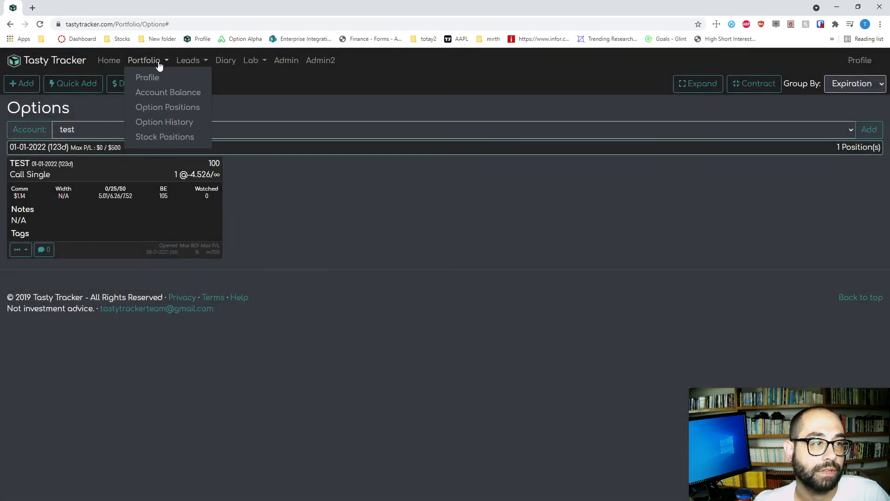
pyautogui.click(153, 122)
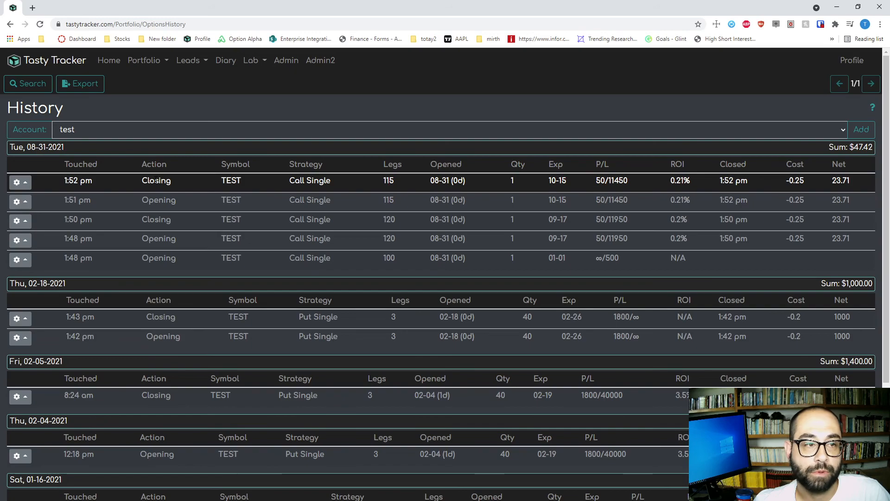
pyautogui.click(189, 61)
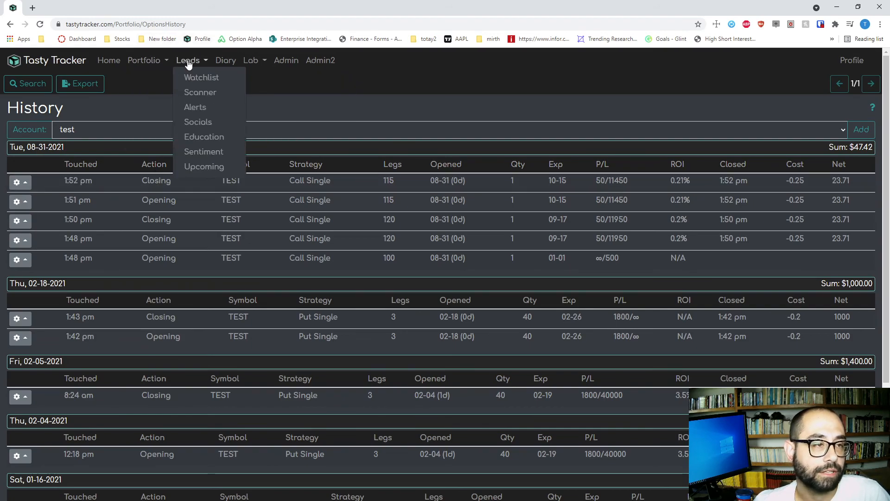
# Step: Return to the option positions and review the 100 call's associated options and their net total again
pyautogui.click(160, 62)
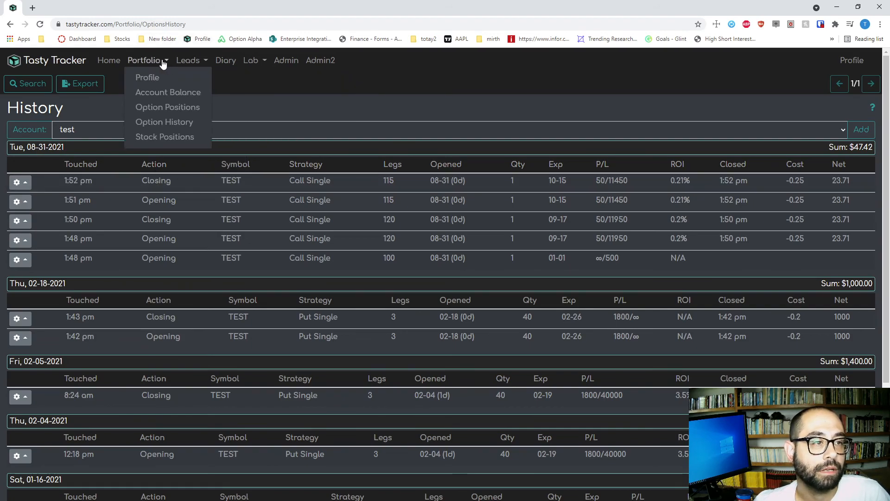
pyautogui.click(165, 108)
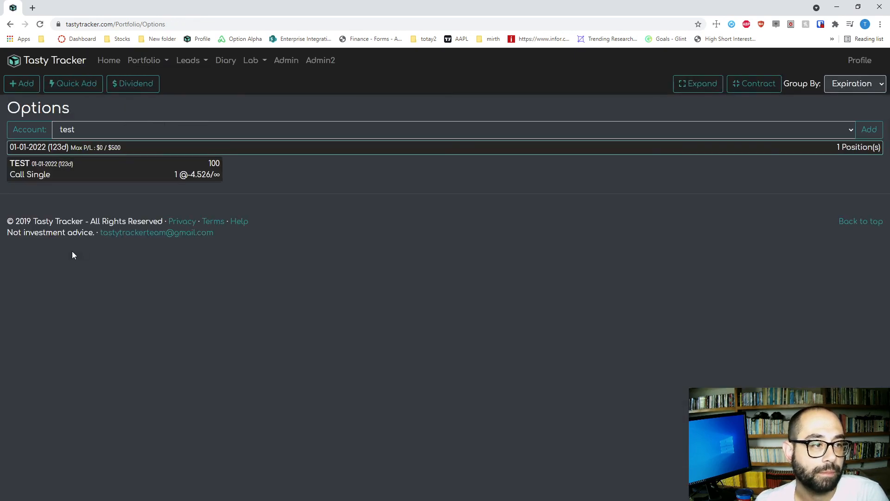
pyautogui.click(48, 174)
pyautogui.click(17, 250)
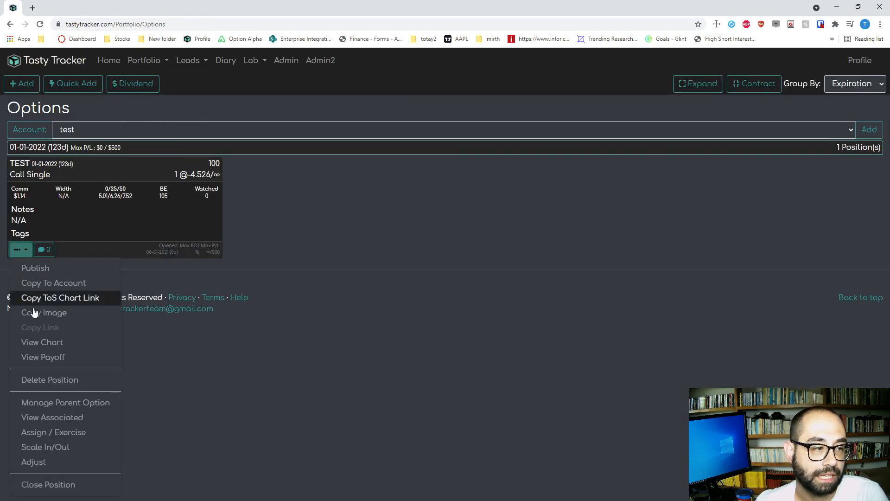
pyautogui.click(51, 416)
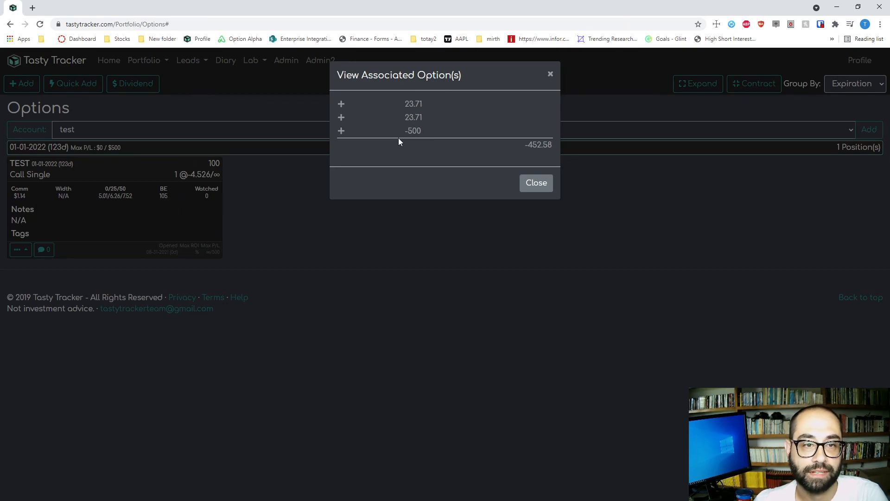
pyautogui.click(544, 188)
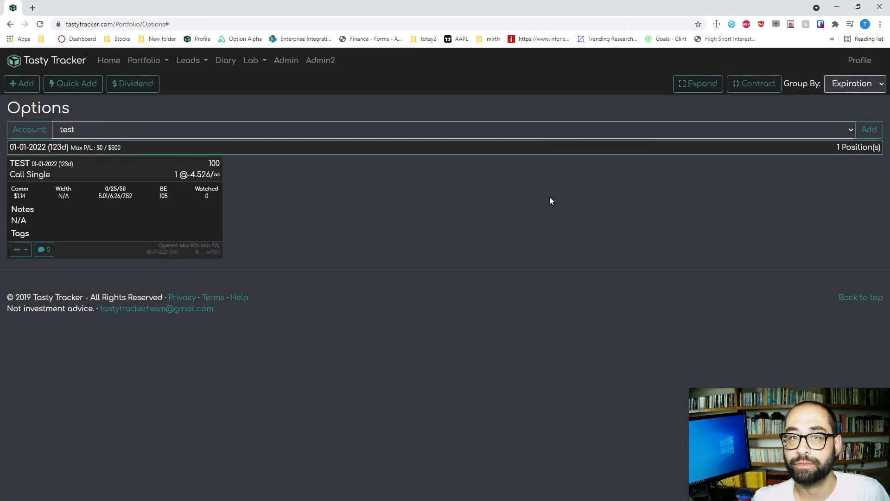